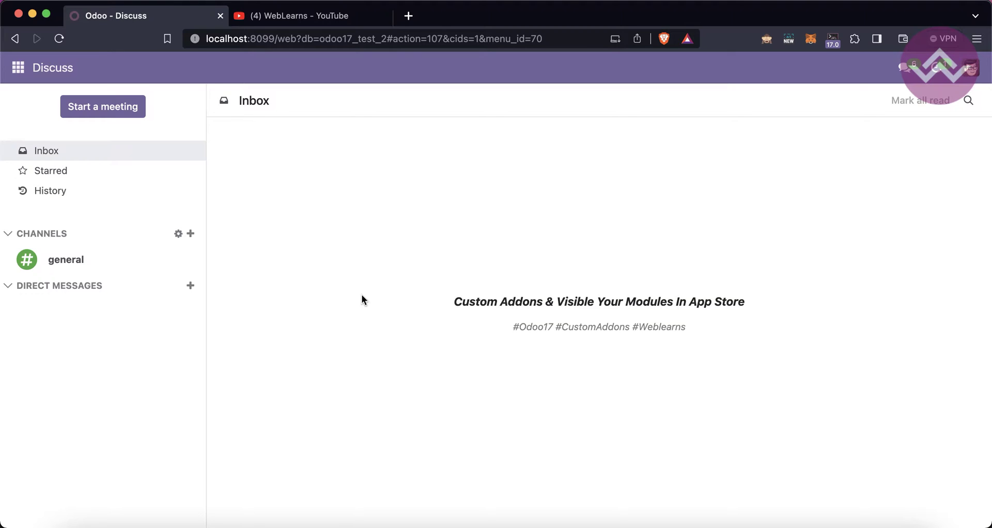
Switch from the Odoo Discuss tab to the WebLearns YouTube channel tab
key("ctrl+Tab")
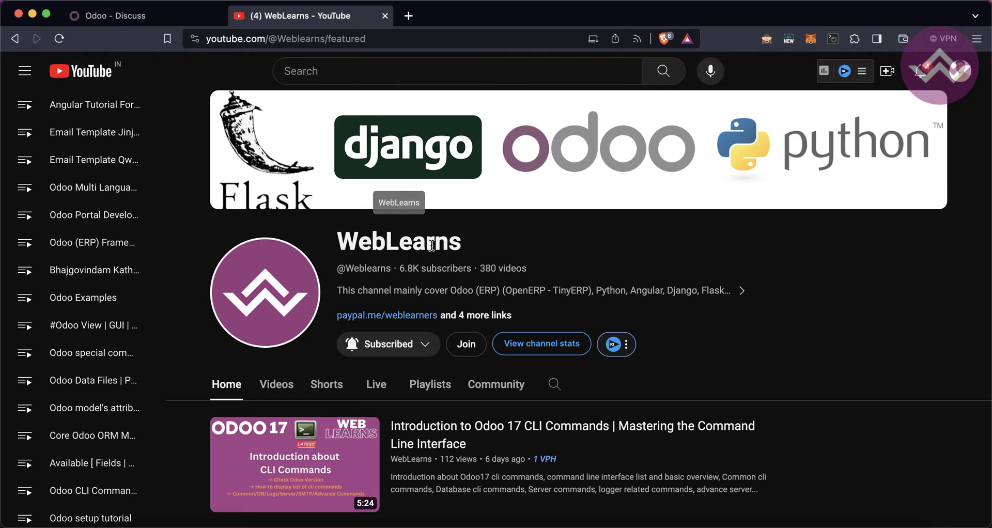
Scroll down and back up the WebLearns channel Home page
scroll(438, 304, "down", 5)
scroll(439, 304, "down", 10)
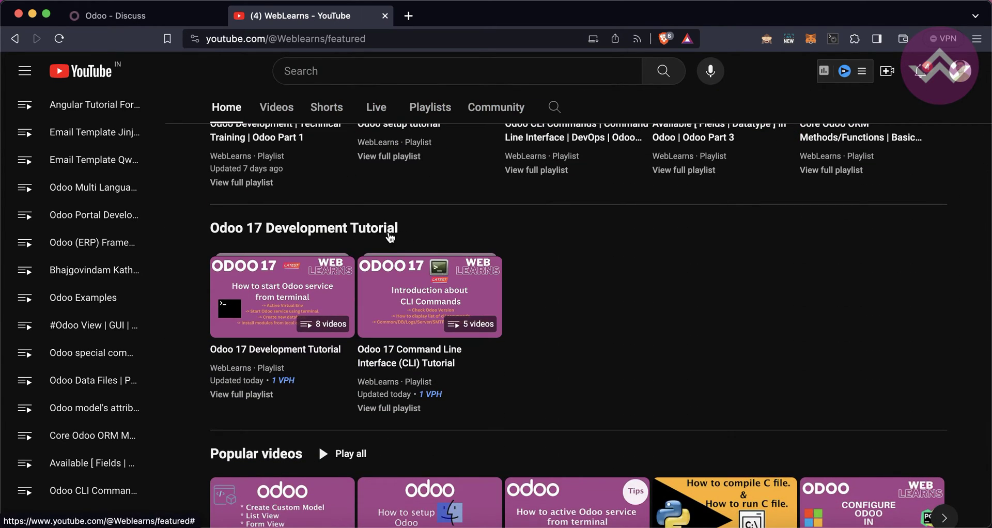
mouse_move(281, 313)
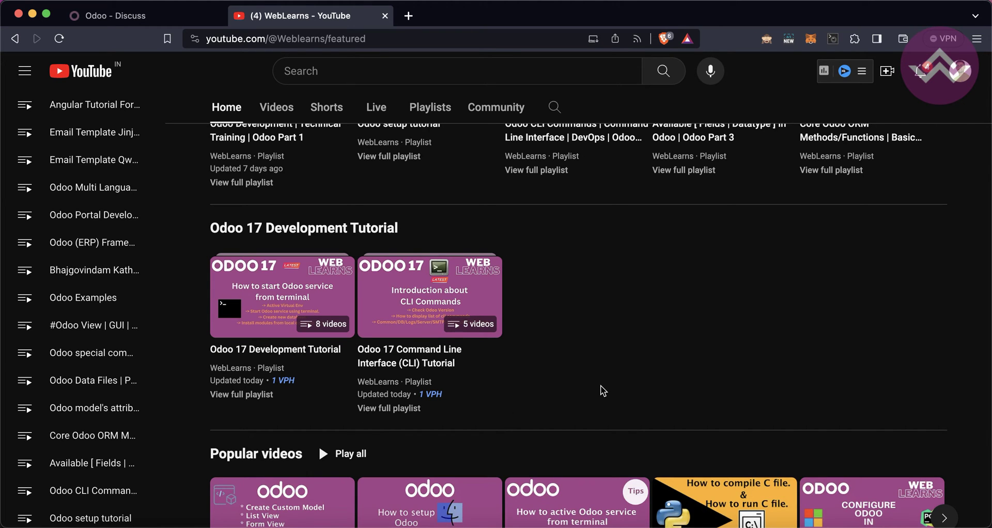
scroll(603, 390, "up", 2)
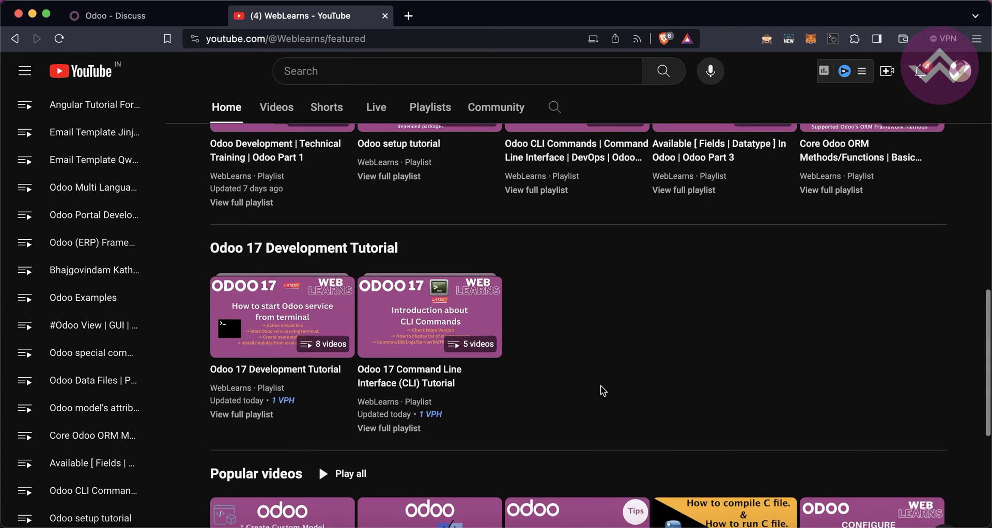
scroll(602, 390, "up", 5)
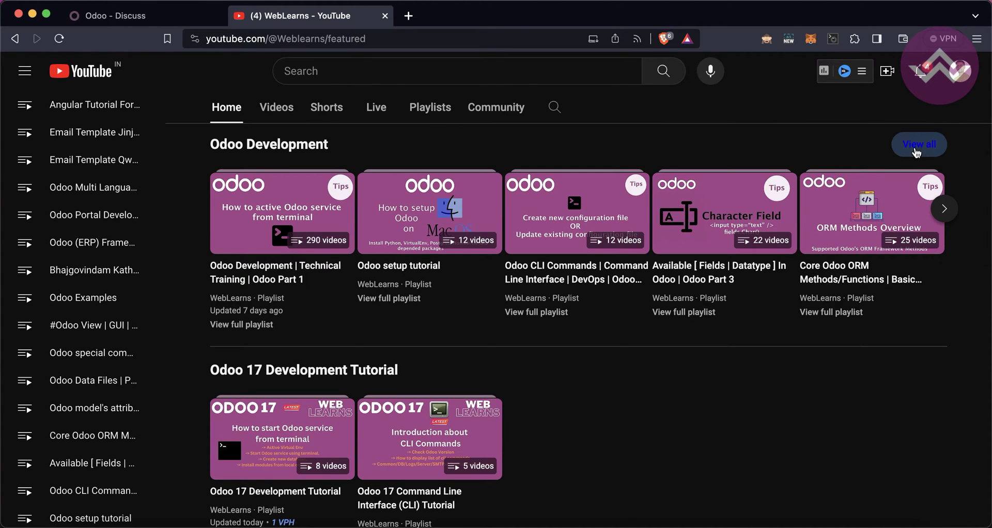
Look through every playlist in the Odoo Development section, then close that list
left_click(919, 150)
scroll(718, 326, "down", 6)
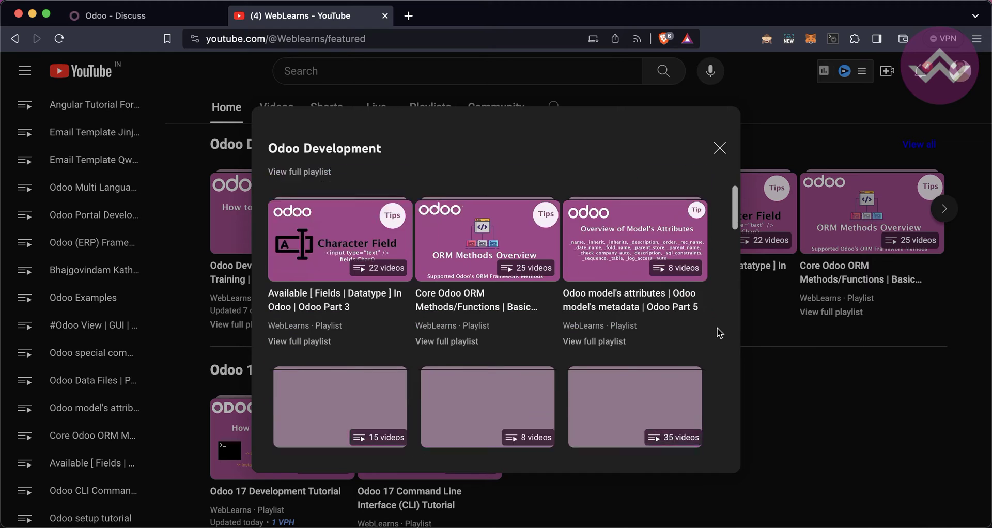
scroll(720, 333, "down", 12)
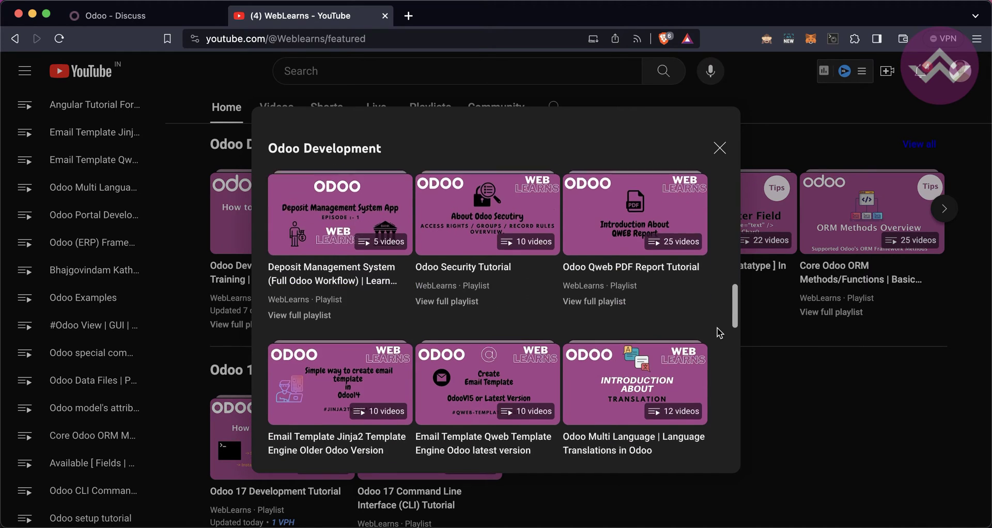
scroll(720, 333, "down", 8)
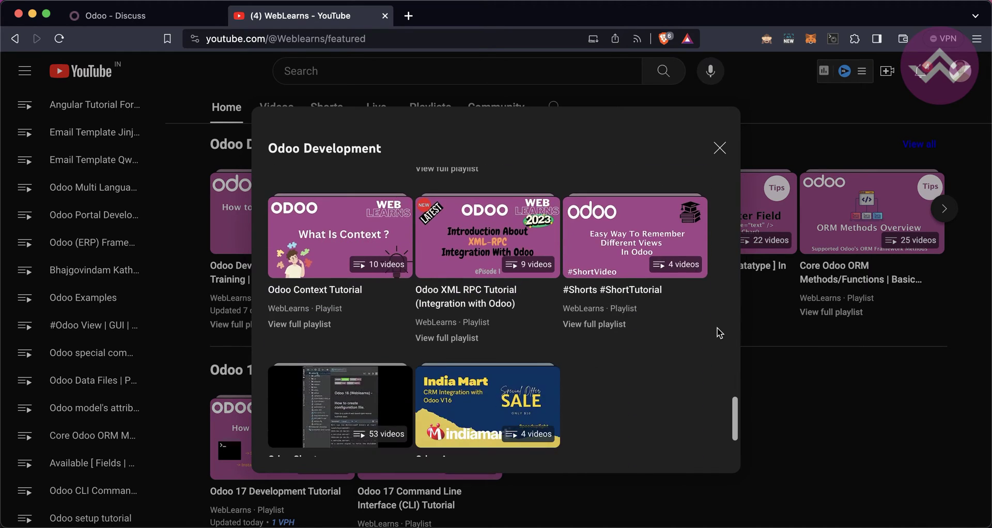
scroll(718, 232, "up", 15)
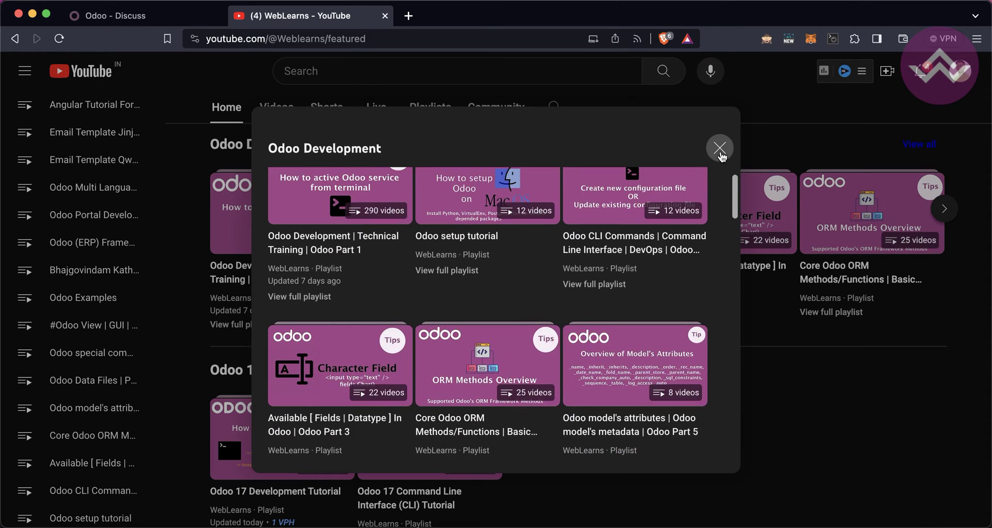
left_click(720, 148)
Leave YouTube and bring up the odoo project in PyCharm CE
scroll(575, 376, "up", 5)
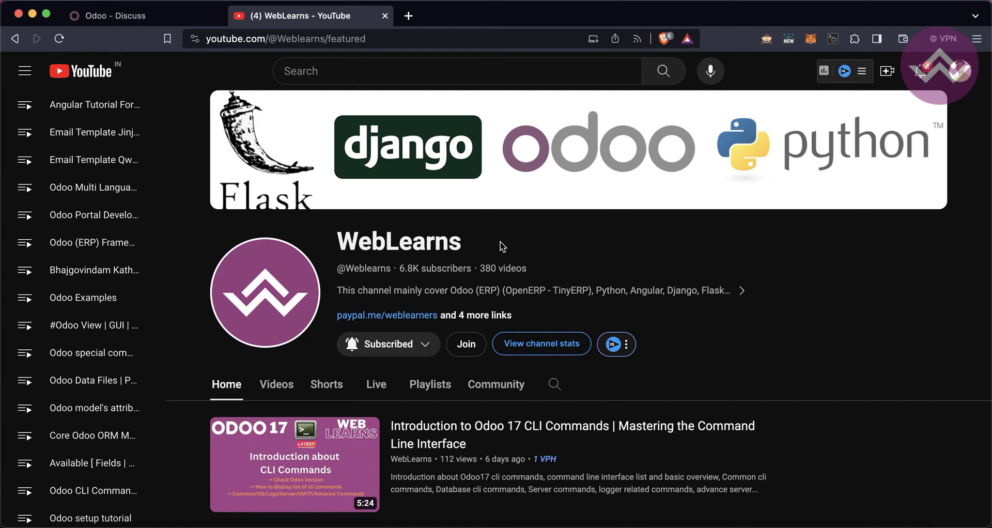
key("ctrl+shift+Tab")
left_click(216, 521)
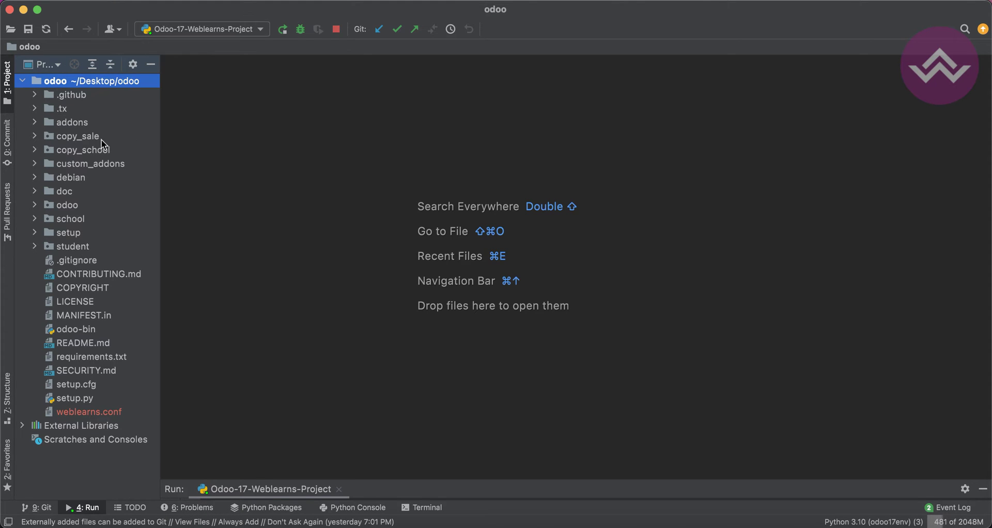
Pick out the module folders and expand custom_addons to see what it holds
left_click(77, 137)
left_click(77, 150)
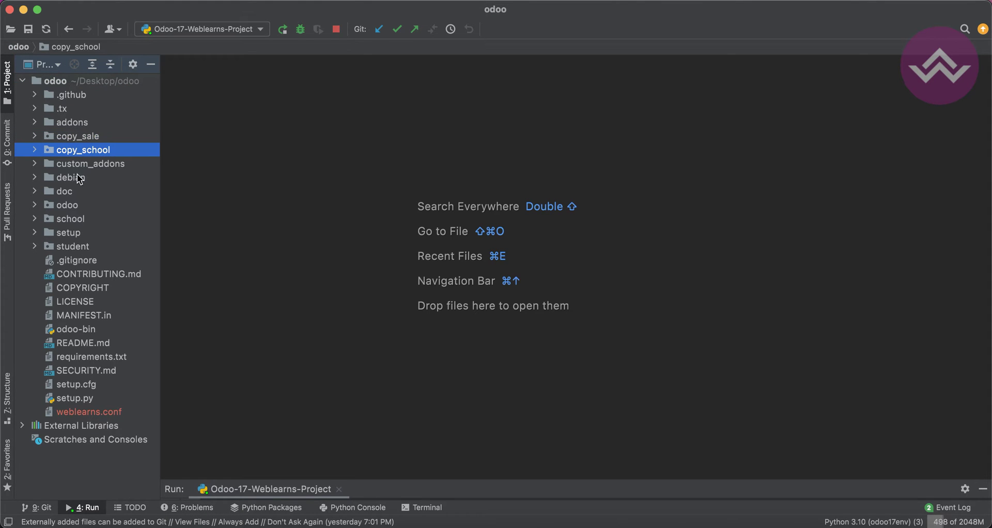
left_click(73, 219)
left_click(77, 247)
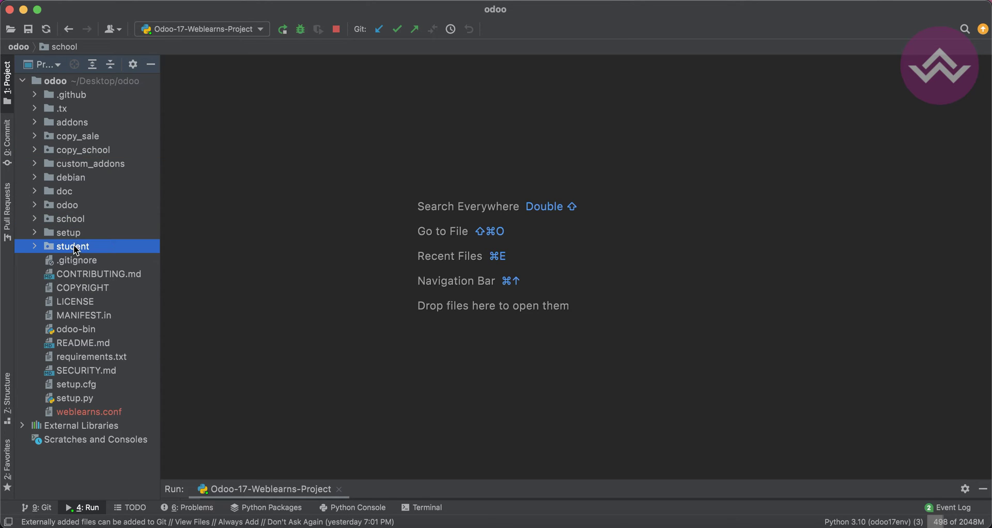
left_click(35, 164)
left_click(90, 165)
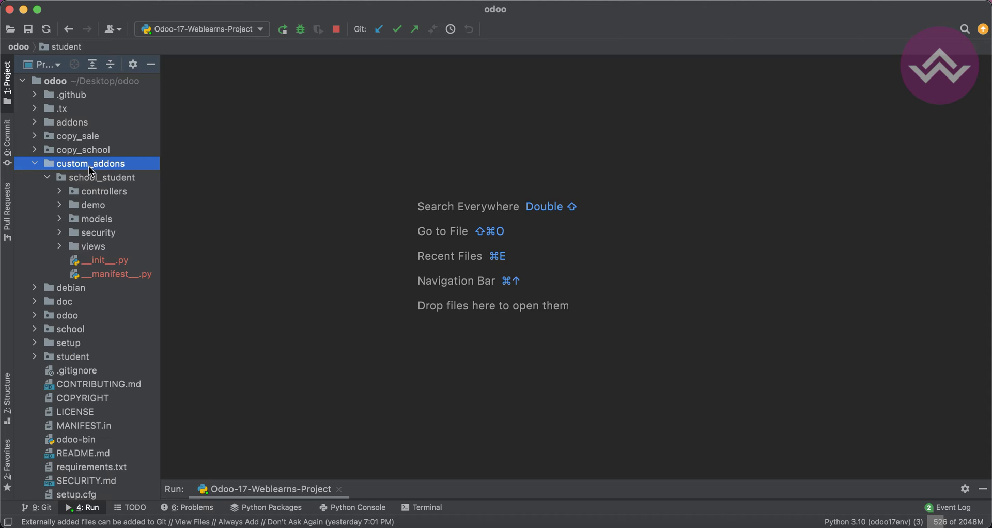
double_click(90, 179)
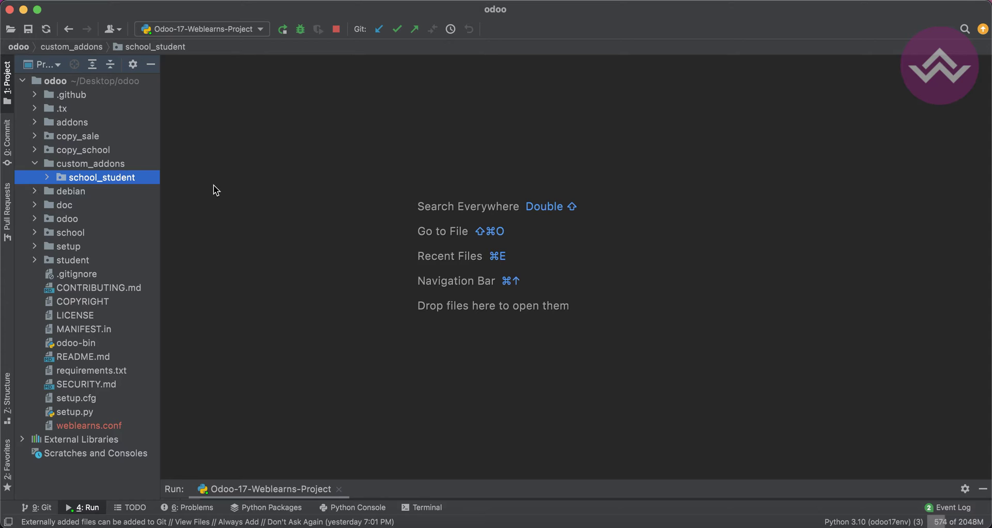
Move copy_sale and copy_school into custom_addons and confirm the refactor
left_click(114, 137)
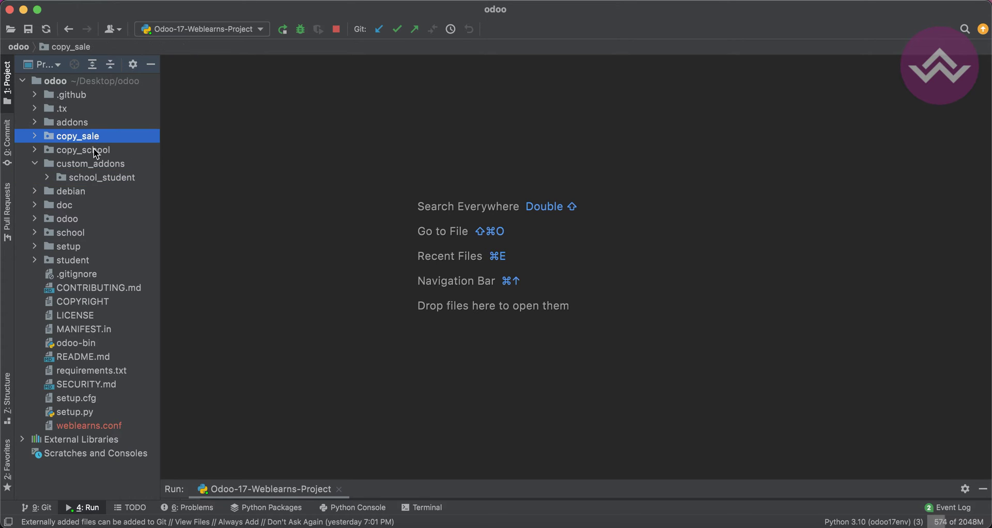
left_click(100, 149, "shift")
left_click_drag(95, 140, 95, 161)
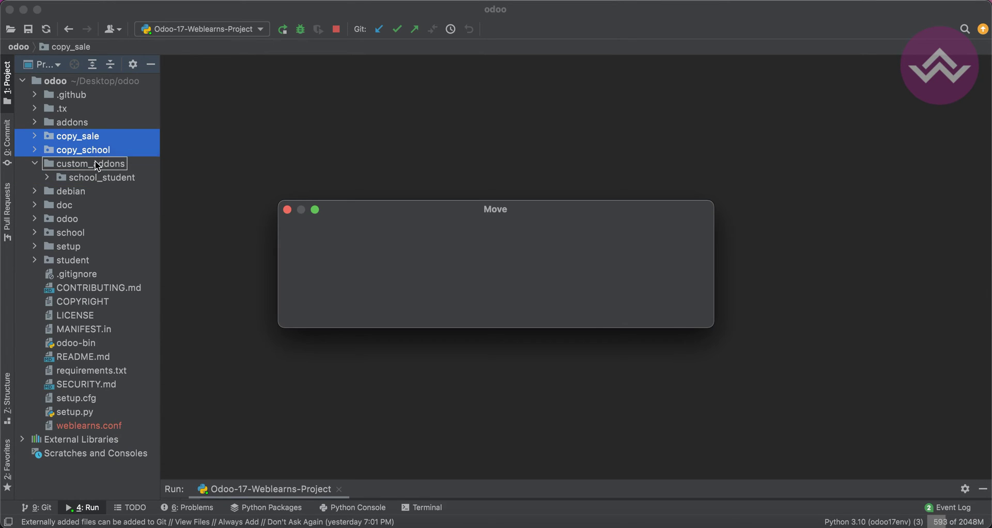
left_click(676, 313)
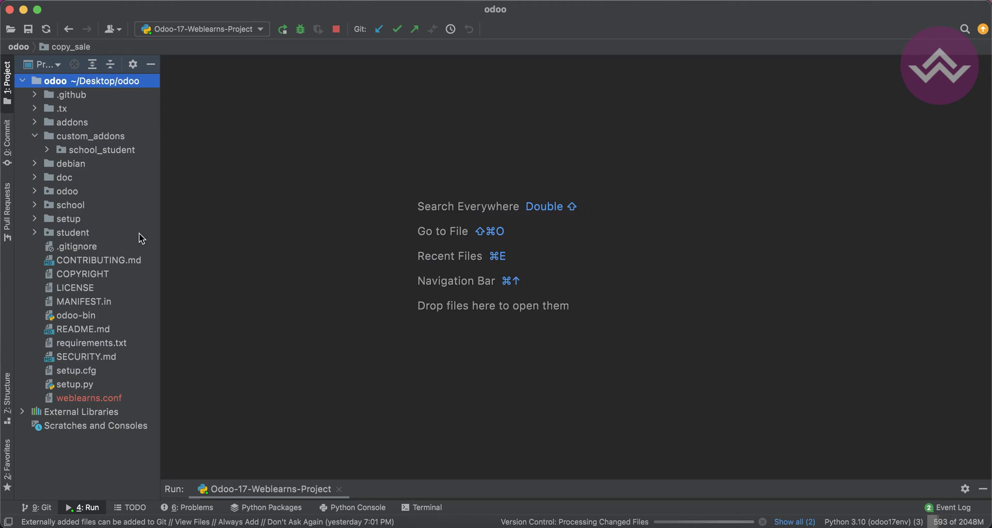
Move school and student into custom_addons and confirm the refactor
left_click(72, 233)
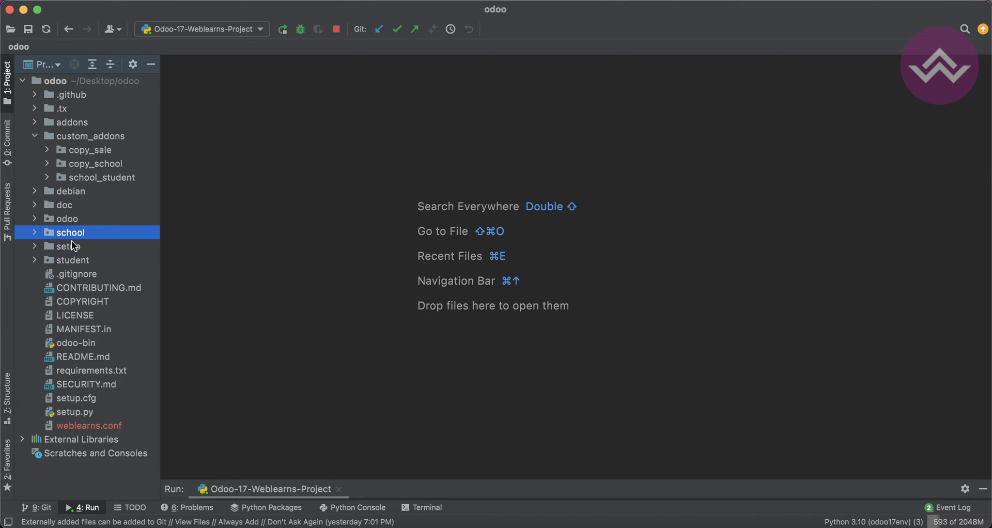
left_click(75, 261, "super")
left_click_drag(76, 261, 84, 140)
left_click(676, 312)
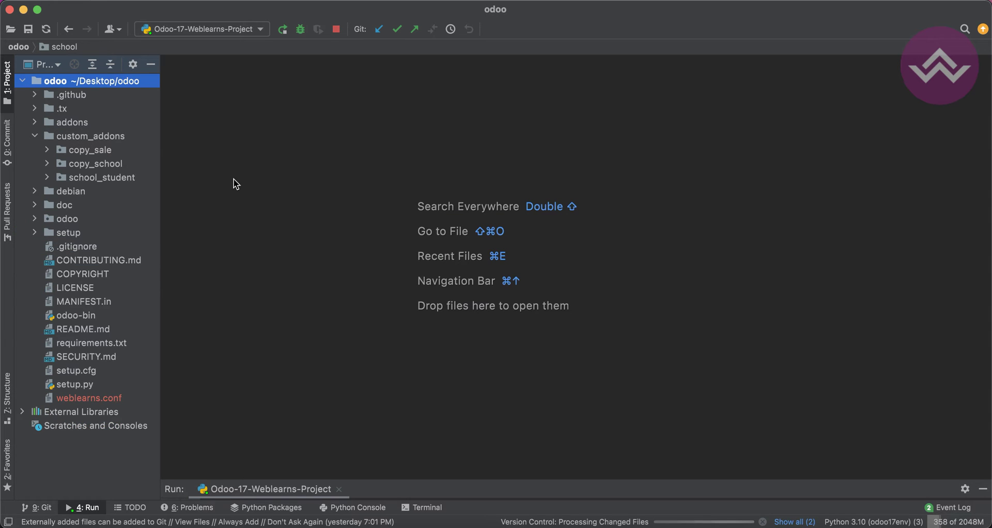
Refresh custom_addons, check the school, school_student and student folders, then open weblearns.conf
double_click(93, 137)
double_click(93, 138)
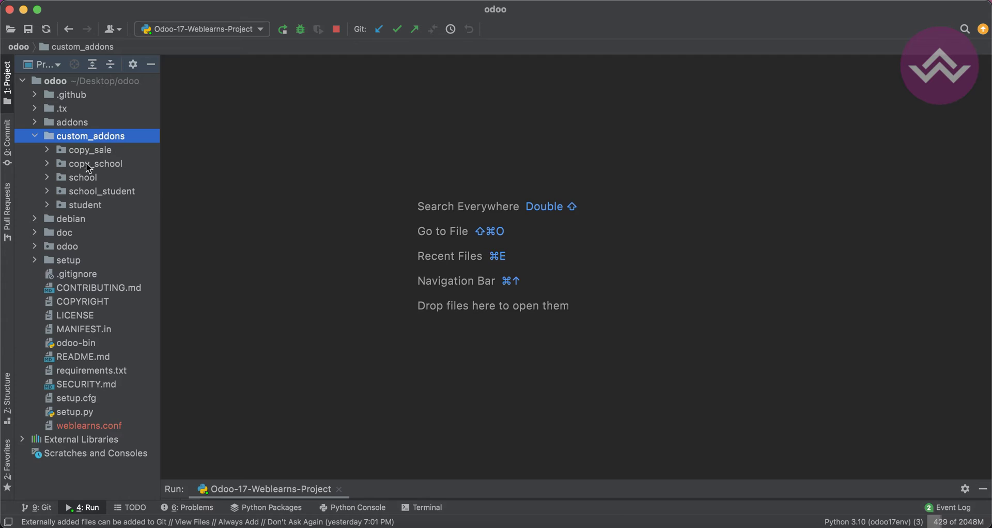
key("Down")
key("Down")
left_click(86, 177)
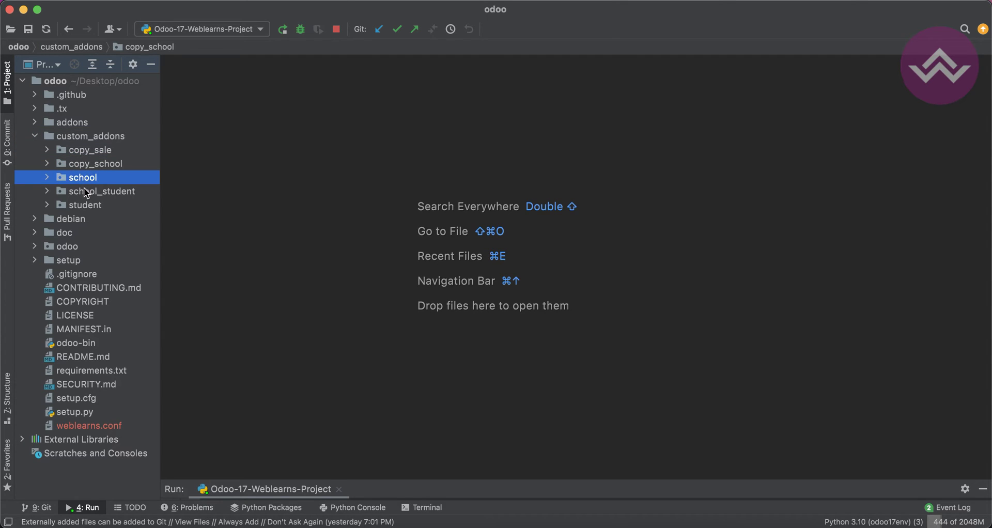
left_click(86, 191)
left_click(85, 207)
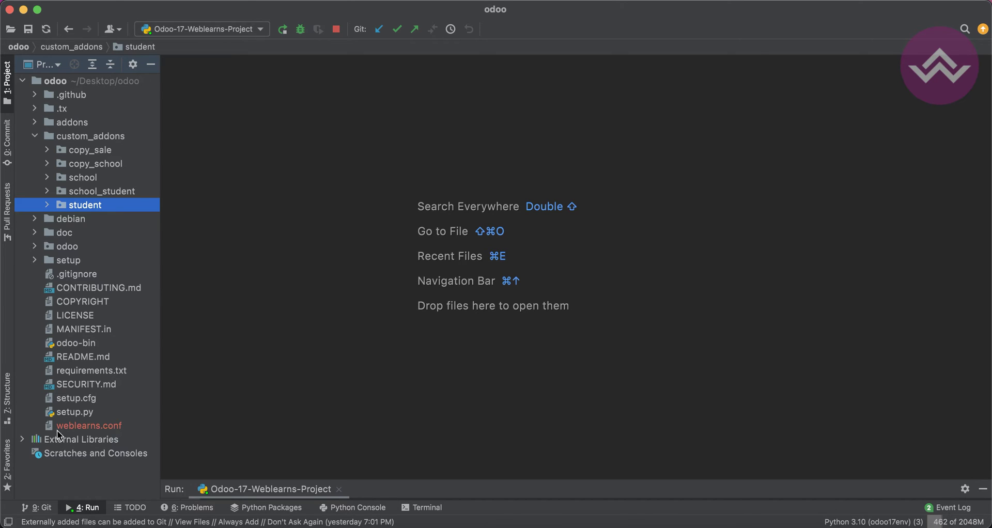
double_click(71, 426)
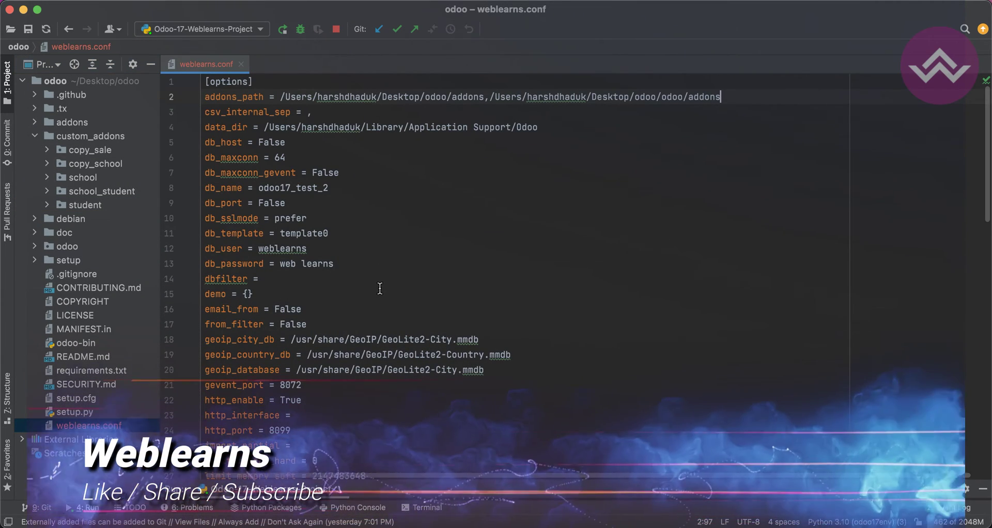
Review the addons_path line and copy the absolute path of the custom_addons folder
double_click(234, 97)
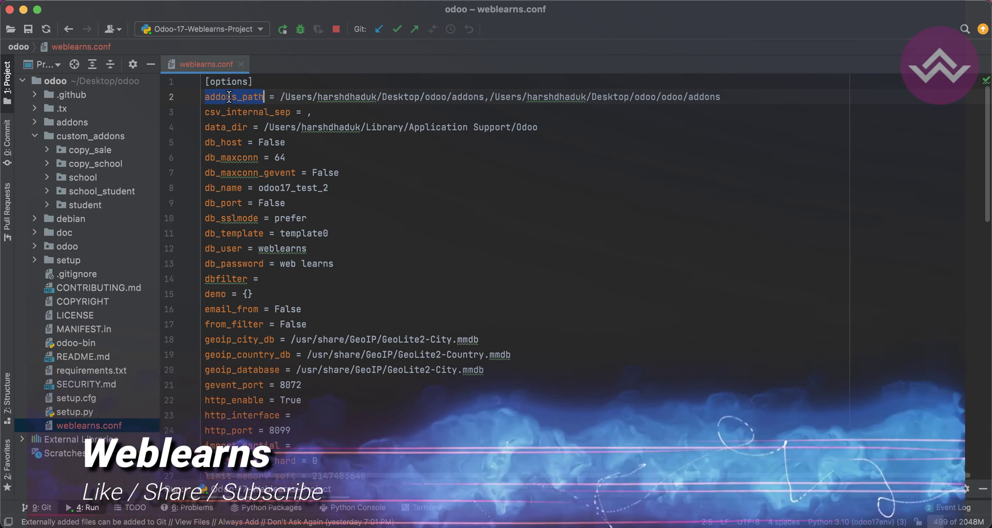
left_click_drag(419, 96, 705, 97)
left_click(740, 96)
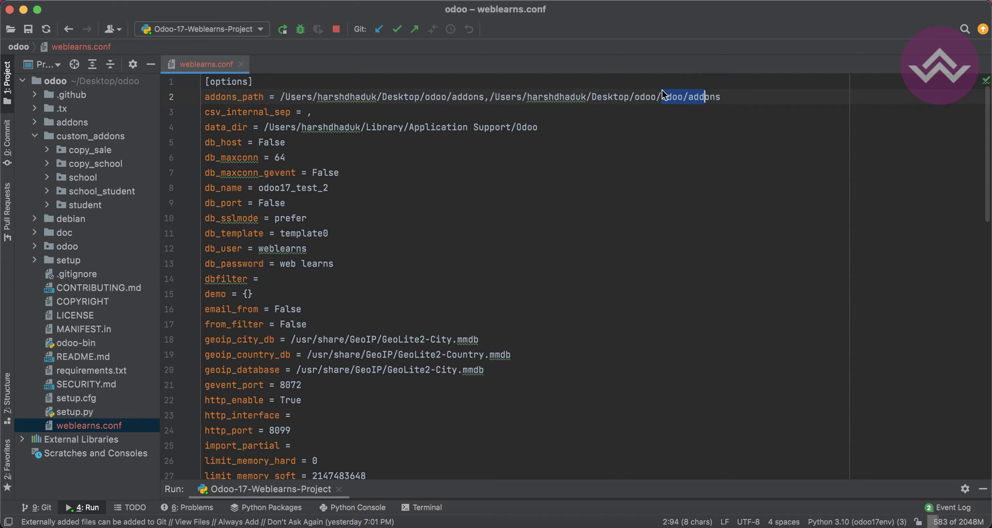
left_click_drag(420, 96, 478, 99)
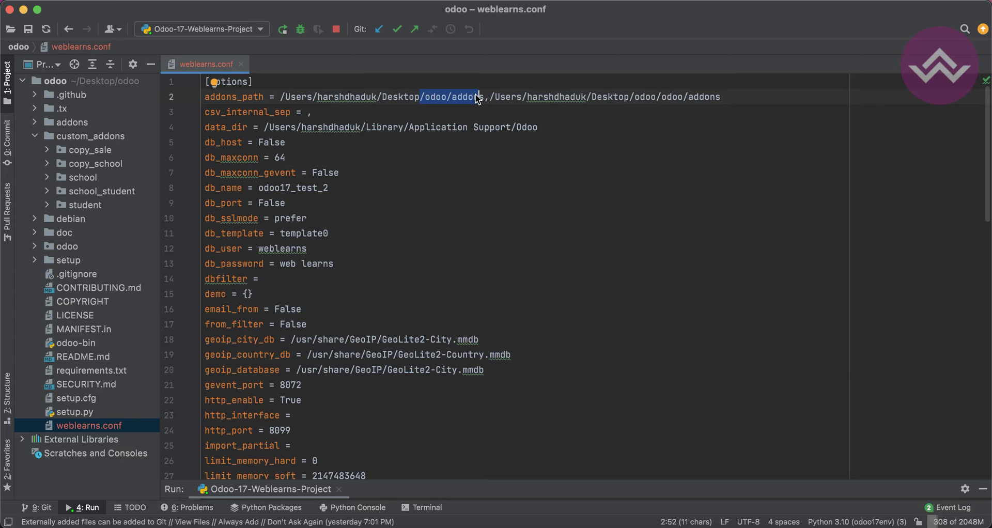
left_click(99, 137)
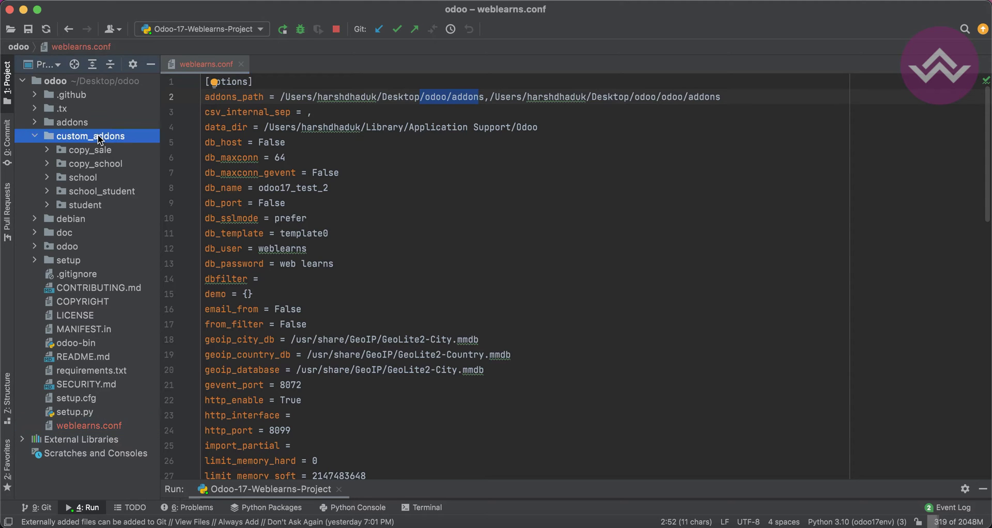
right_click(76, 145)
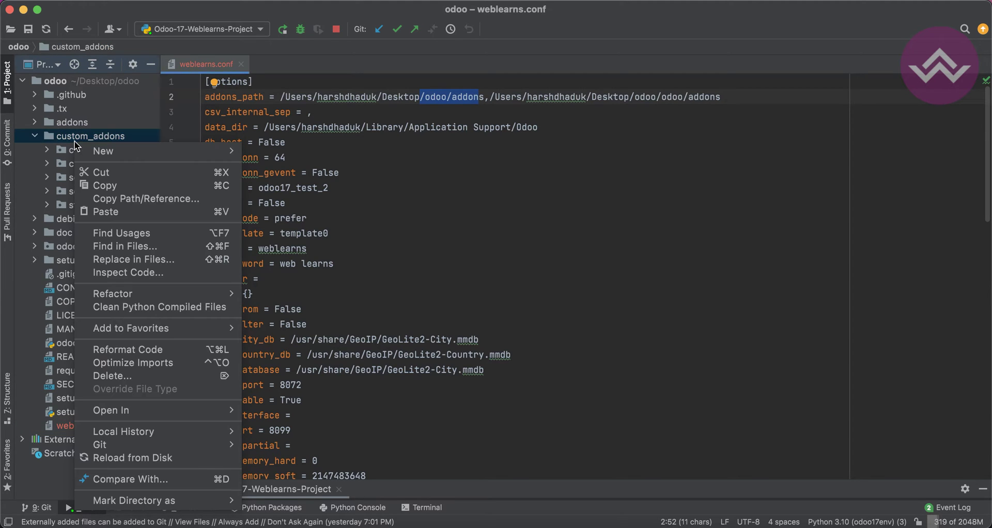
left_click(135, 199)
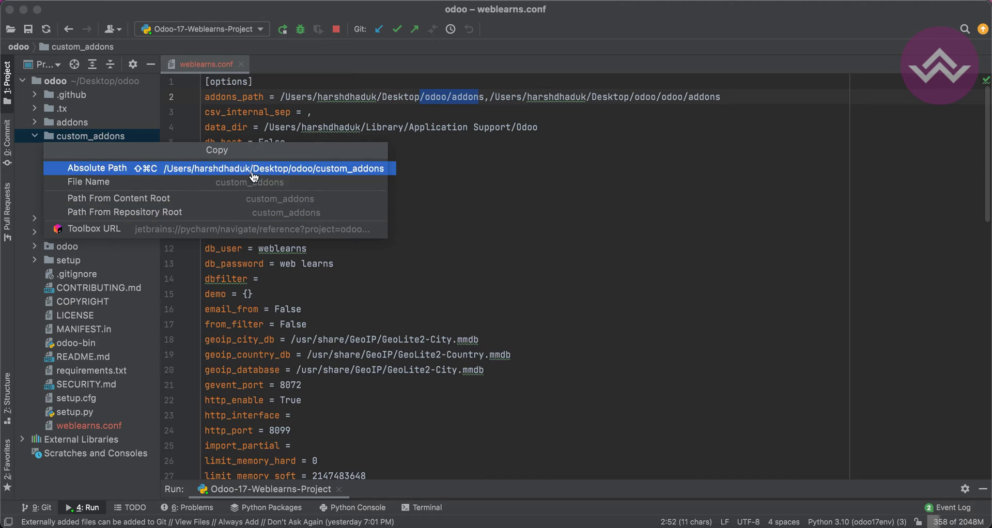
left_click(253, 172)
Append a comma and the copied custom_addons path to the addons_path line
left_click(752, 95)
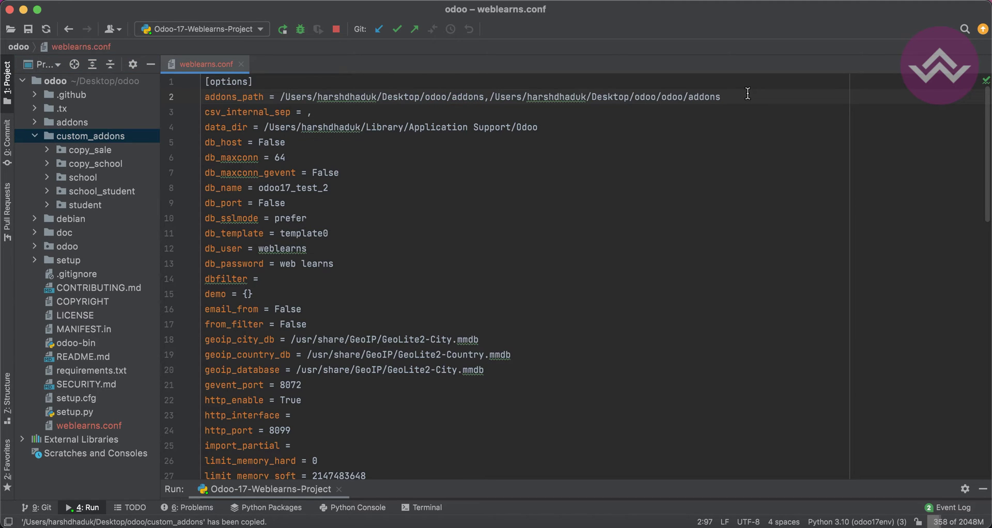
type(",")
type("/Users/harshdhaduk/Desktop/odoo/custom_addons")
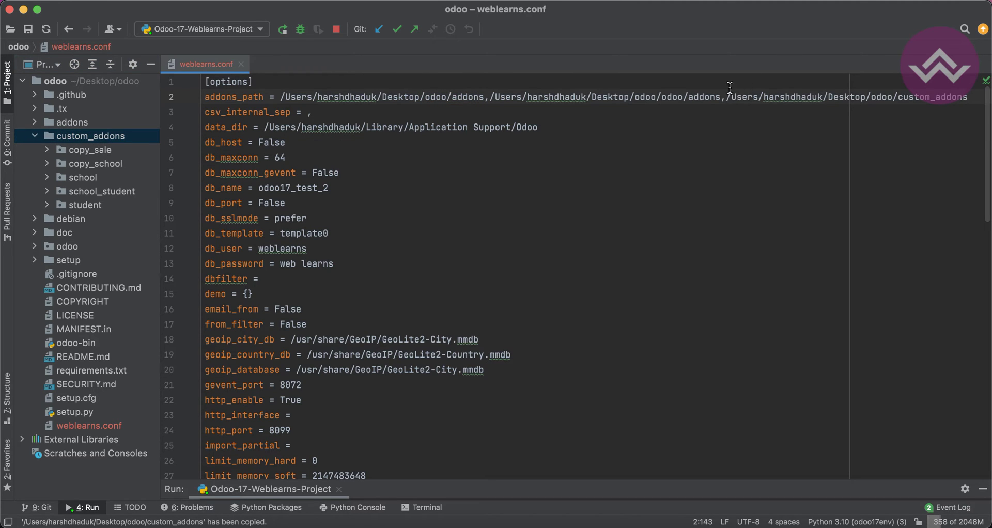
left_click(726, 96)
left_click_drag(726, 96, 968, 96)
left_click(744, 136)
Go to the Odoo Apps page and remove its Apps filter
left_click(302, 489)
left_click(18, 67)
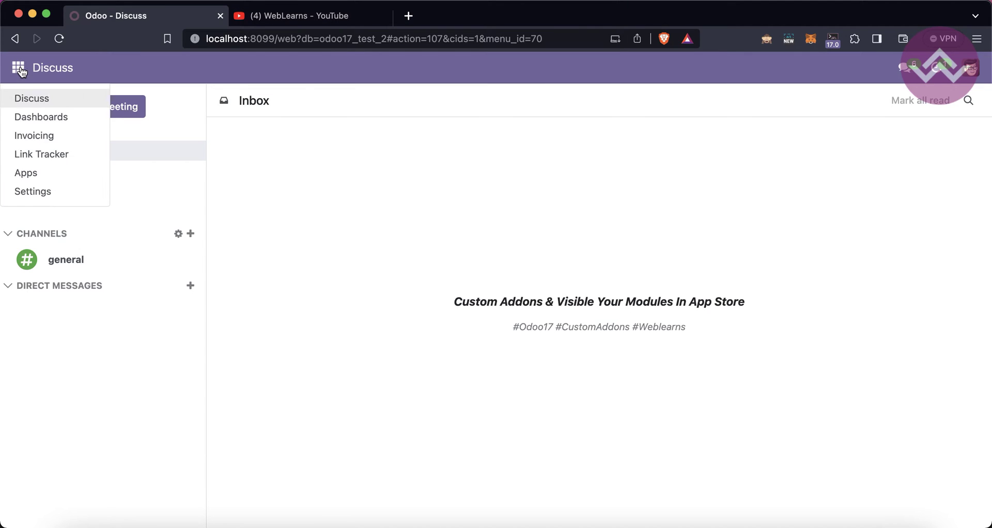
left_click(28, 171)
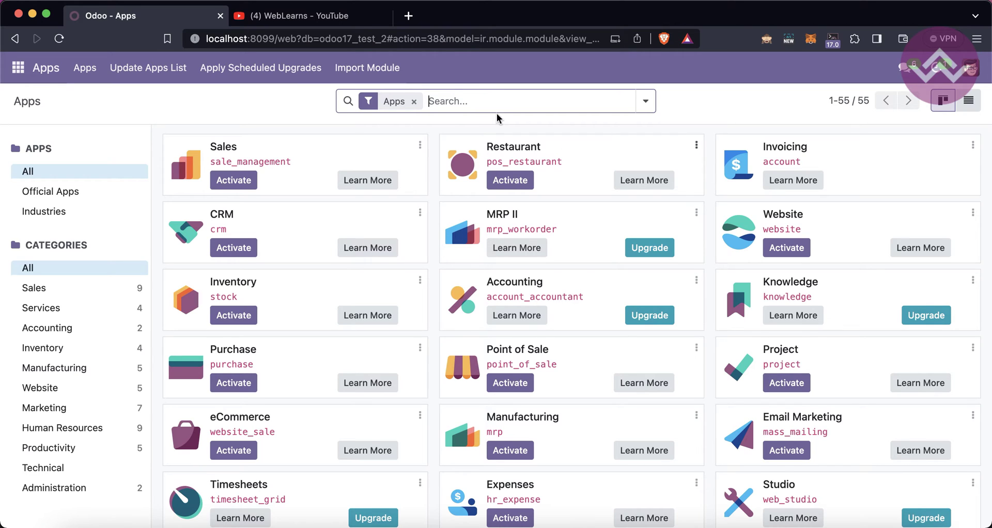
key("BackSpace")
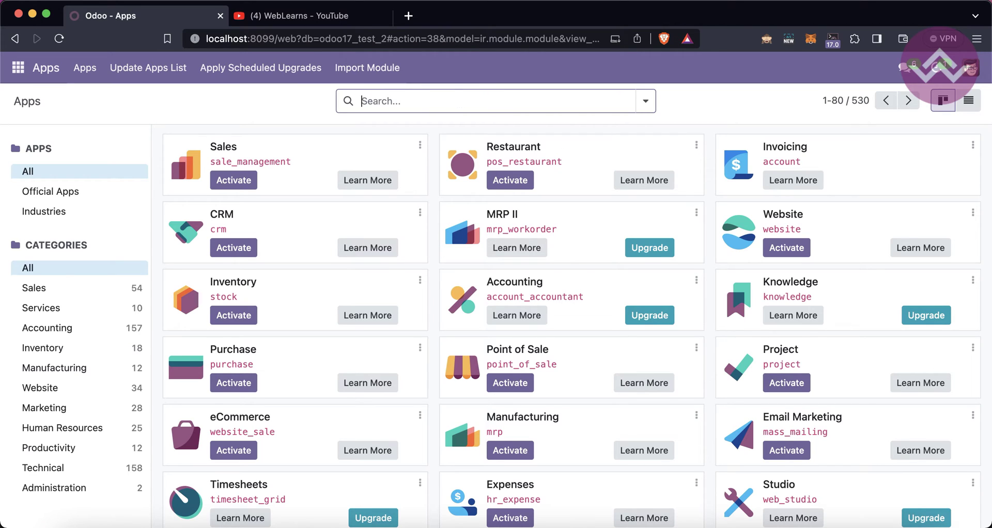
Search the modules for school, student and copy in turn
type("school")
key("Return")
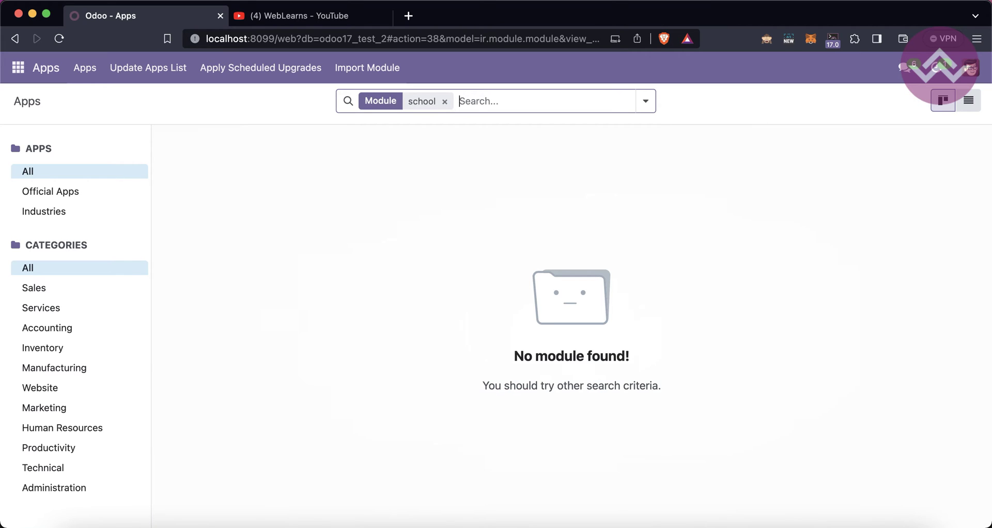
key("BackSpace")
type("student")
key("Return")
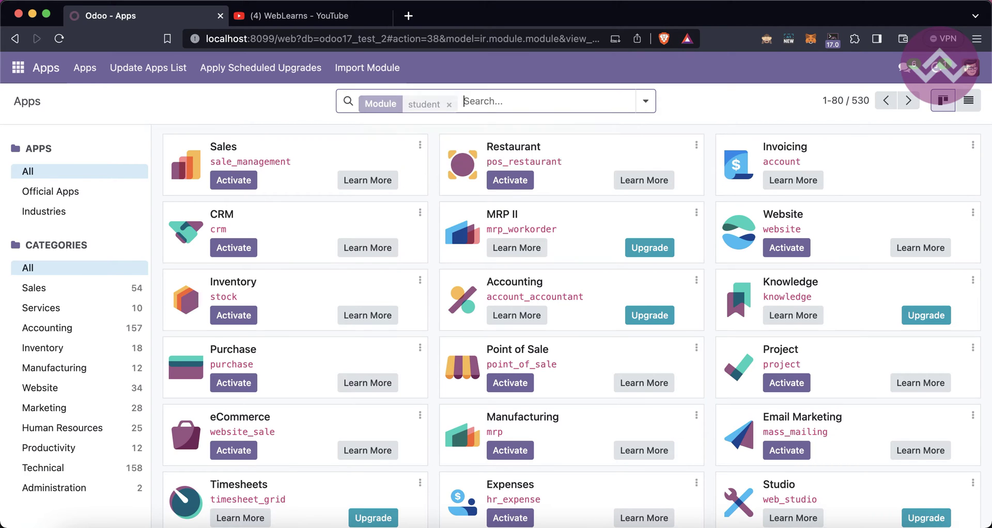
type("c")
key("BackSpace")
key("BackSpace")
type("copy")
key("Return")
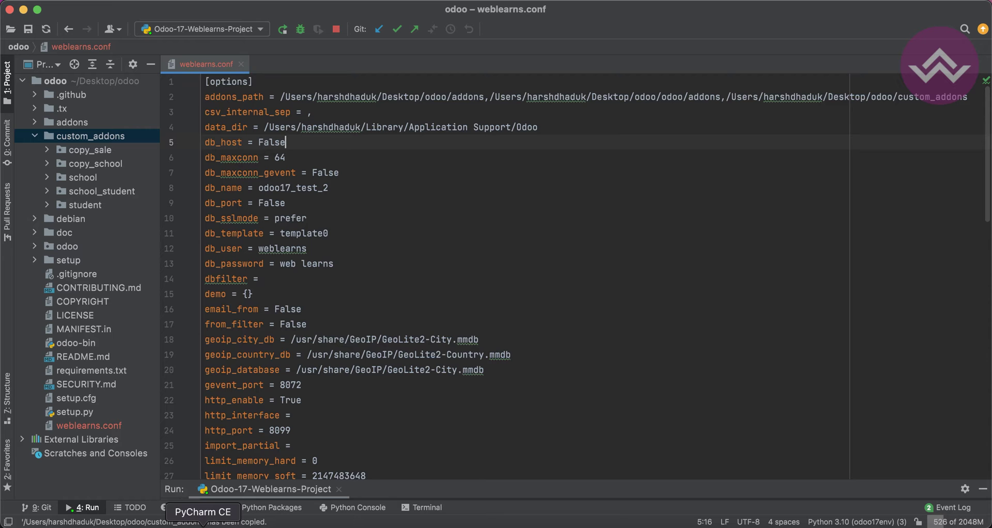
In PyCharm, select the five module folders from copy_sale to student in custom_addons
key("super+Tab")
left_click(90, 150)
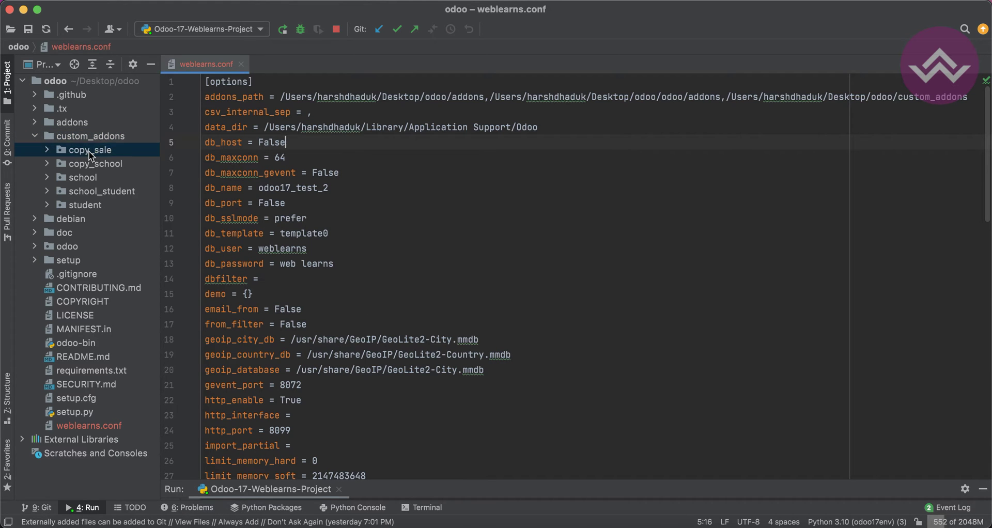
left_click(91, 205, "shift")
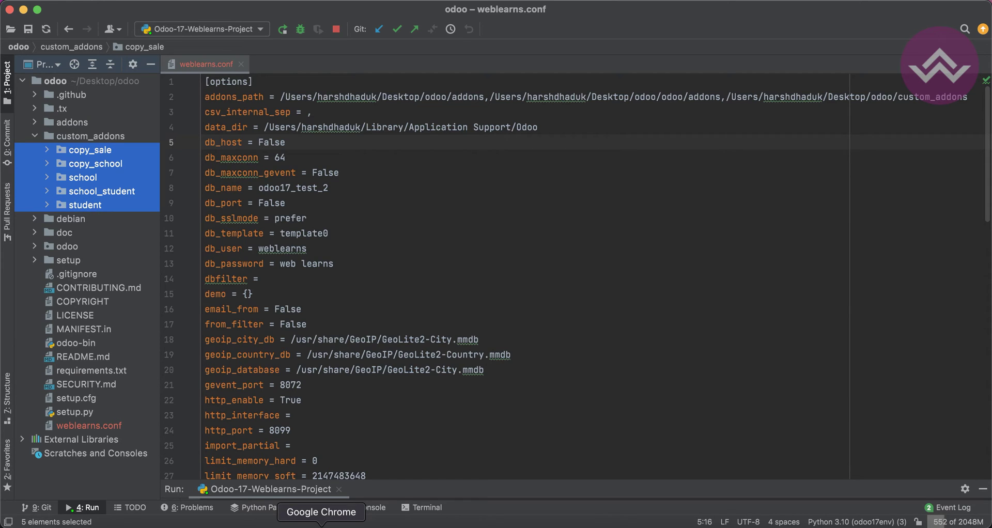
left_click(262, 523)
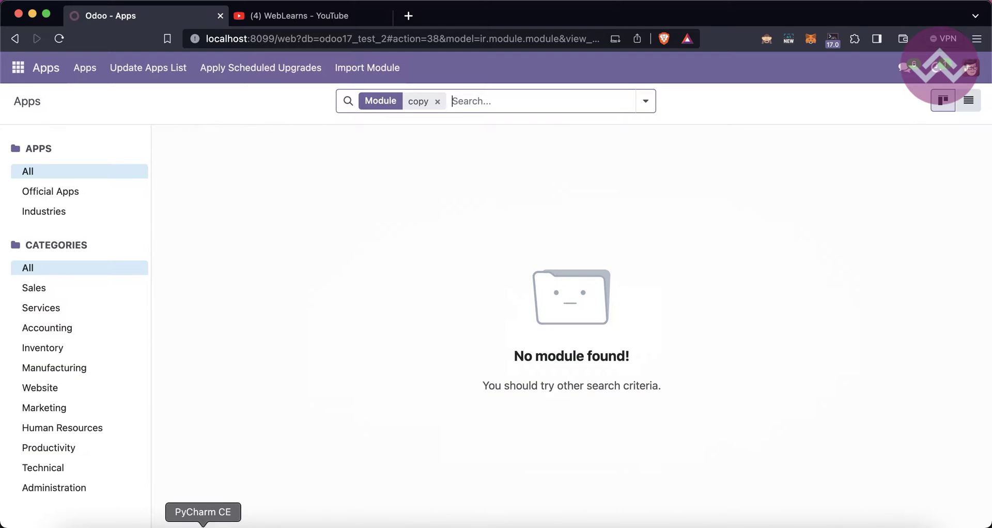
Review the addons_path value on line 2 of weblearns.conf, then return to Odoo Apps
left_click(228, 521)
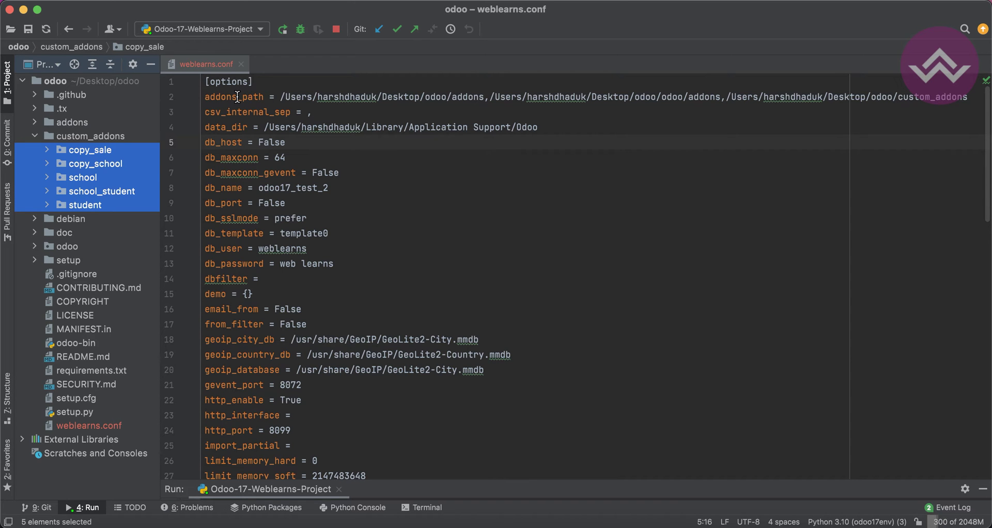
left_click_drag(414, 96, 844, 92)
left_click(739, 111)
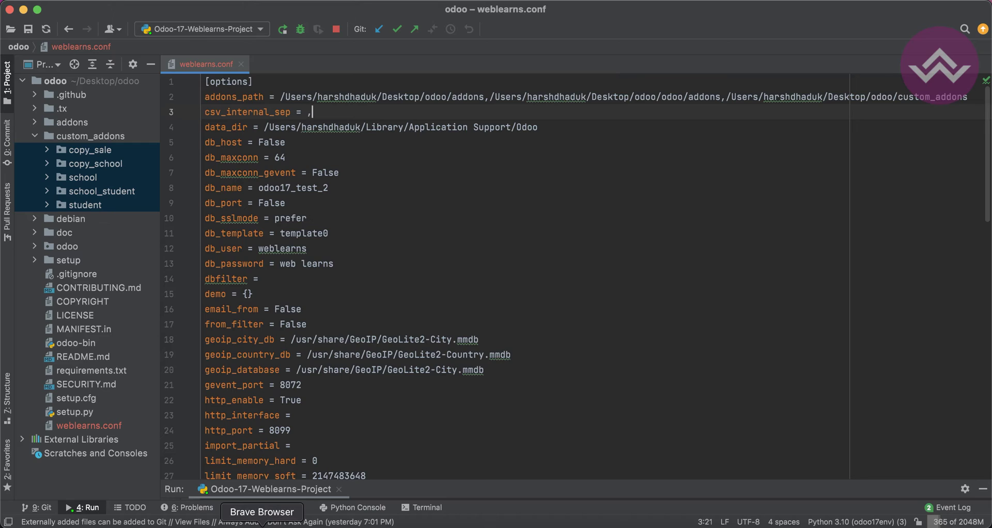
left_click(265, 525)
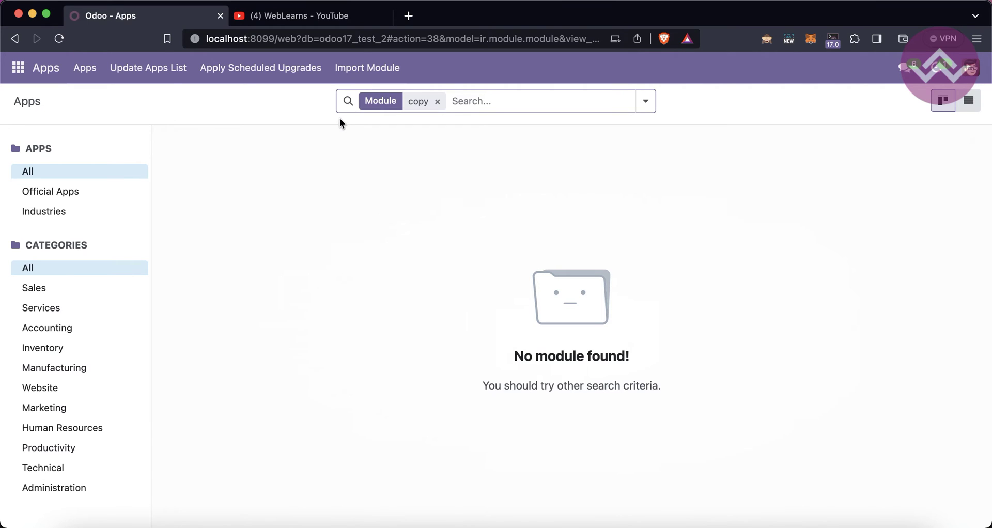
Run Update Apps List and clear the old copy search
left_click(130, 72)
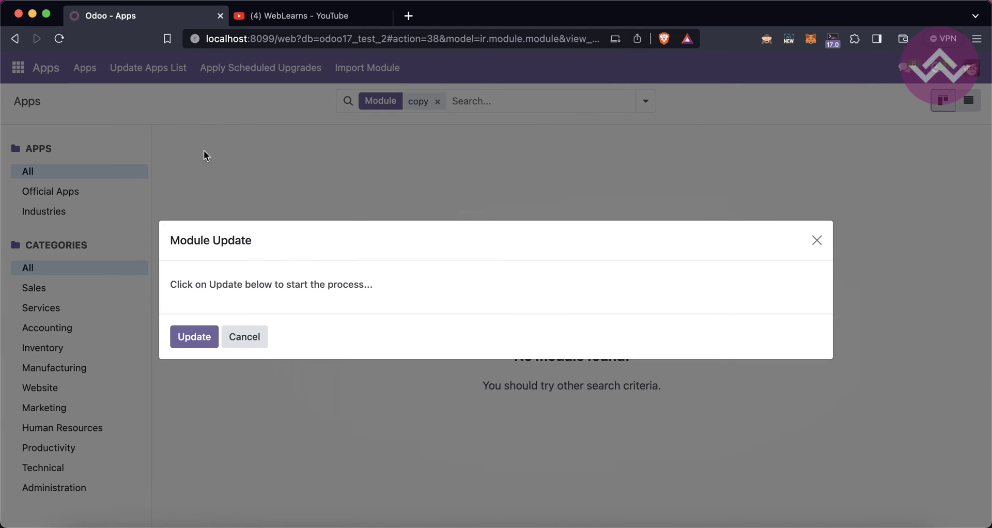
left_click(193, 335)
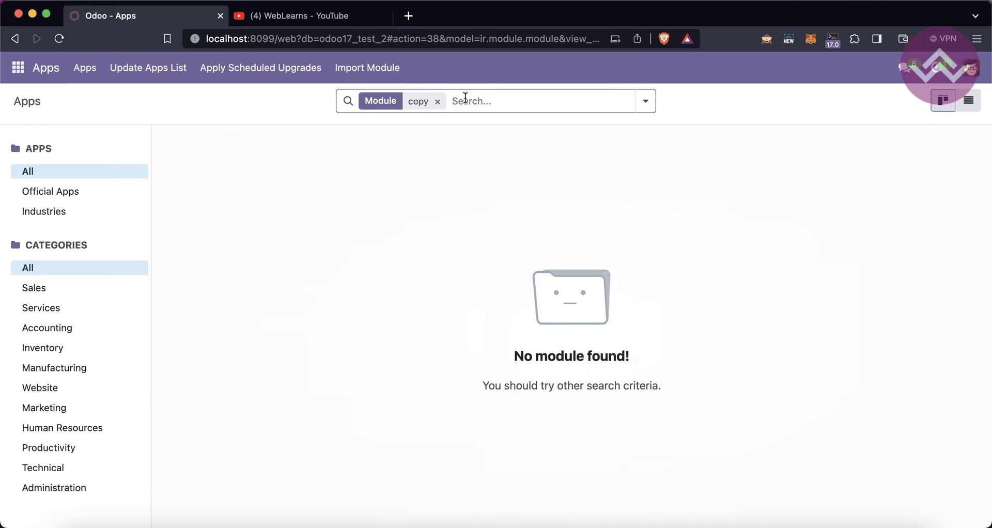
key("BackSpace")
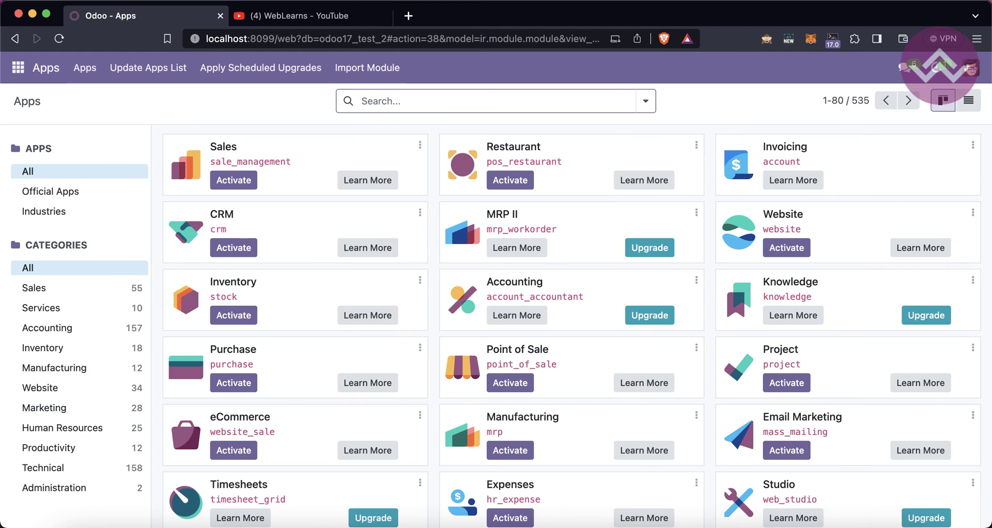
Search Modules for copy, student and school and show the results as a list
type("copy s")
type("tudent")
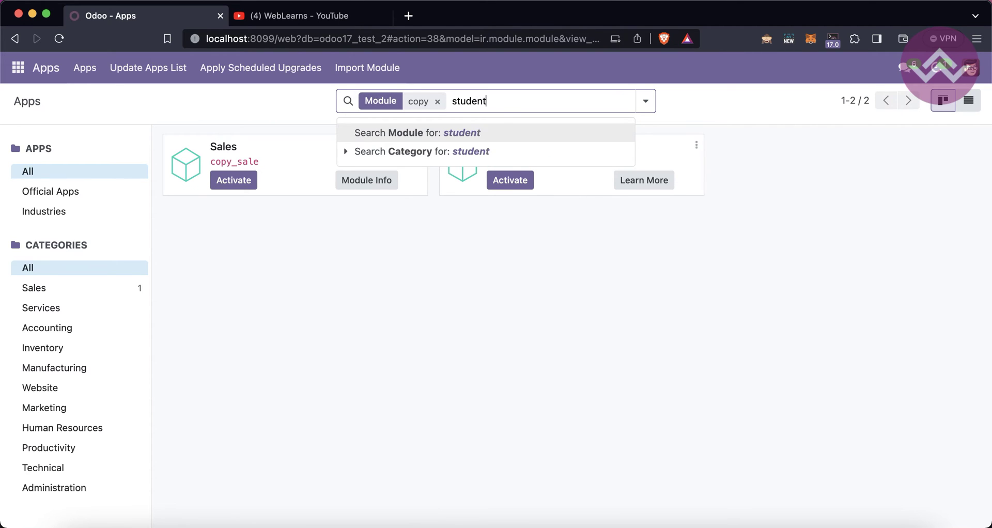
key("Return")
type("school")
key("Return")
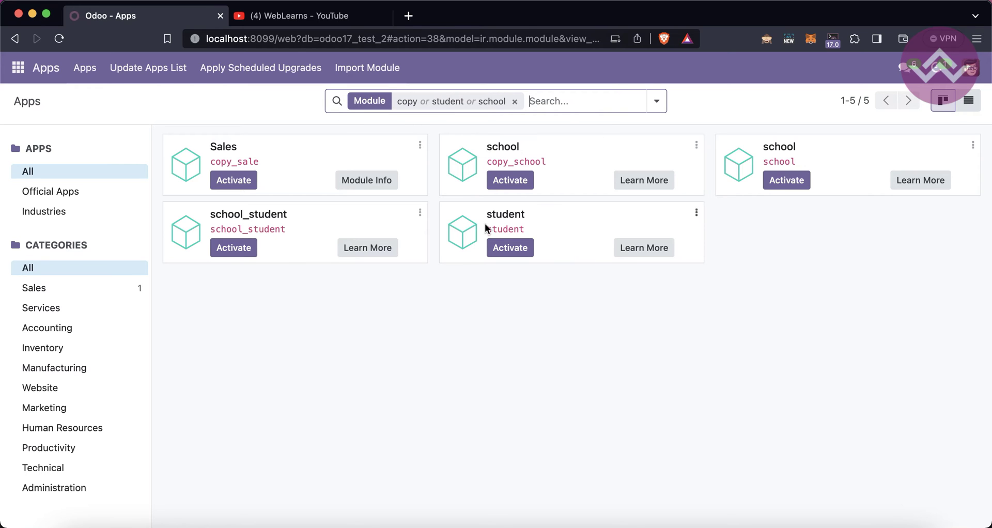
left_click(970, 101)
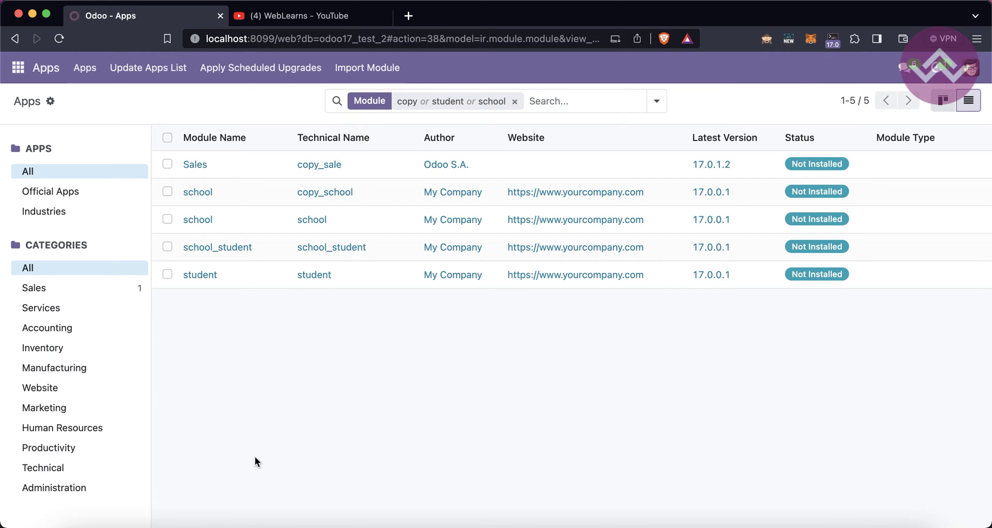
left_click(204, 523)
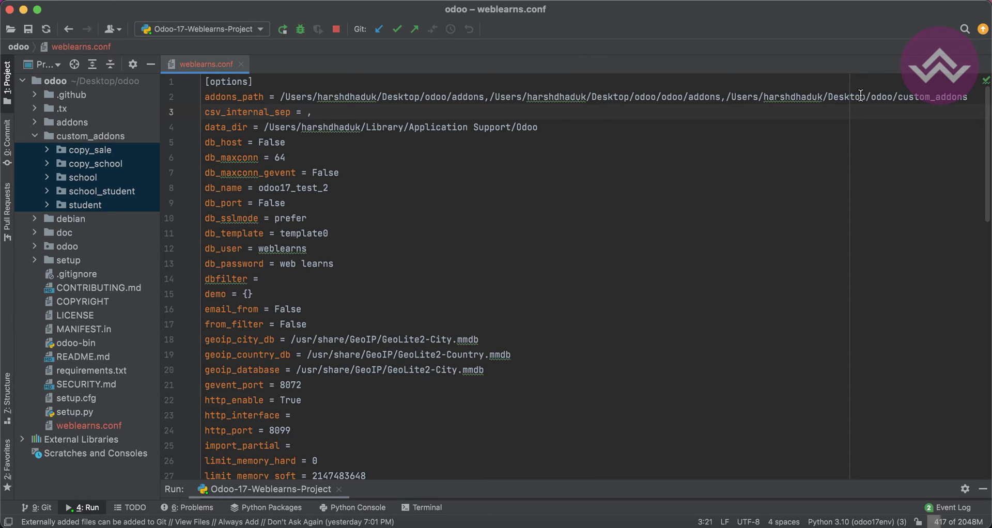
Stop the running Odoo server and clear the built-in terminal
left_click(336, 29)
key("alt+F12")
type("clear")
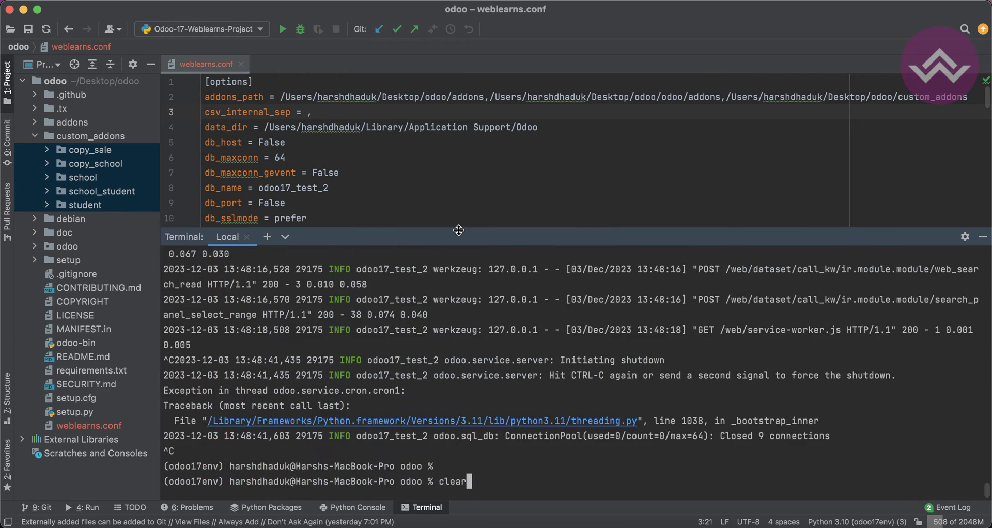
key("Return")
key("Up")
key("Up")
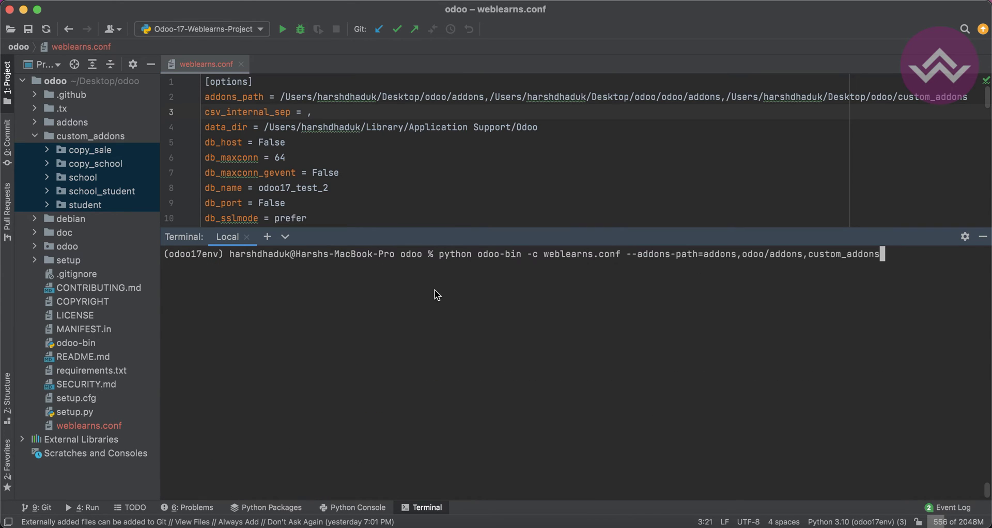
key("ctrl+u")
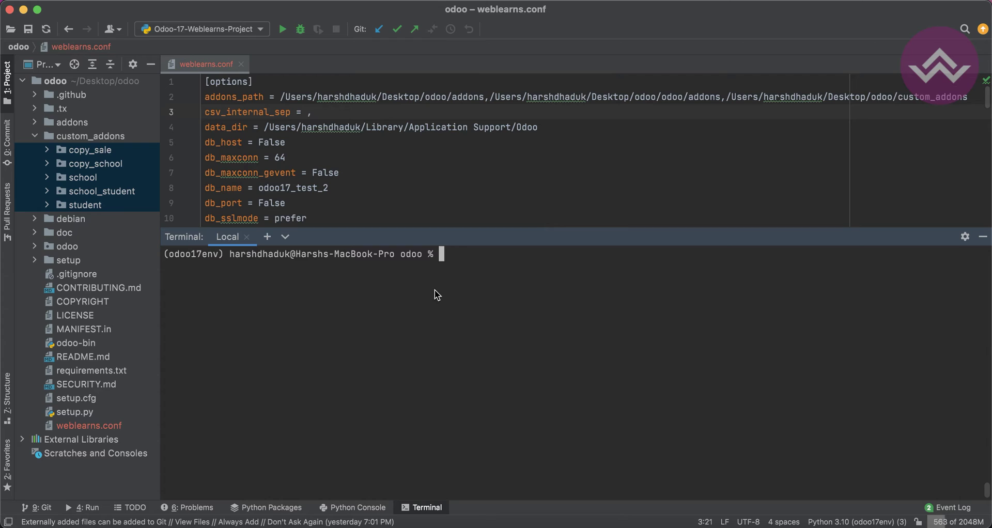
Run python odoo-bin --addons-path odoo/addons,addons,custom_addons in the terminal
type("python odoo-bin")
type("--addon")
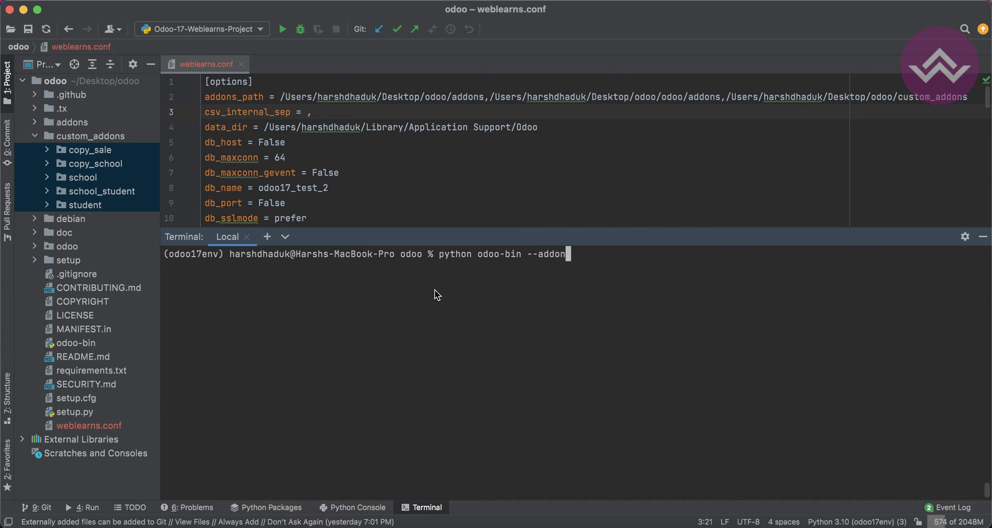
type("s-p")
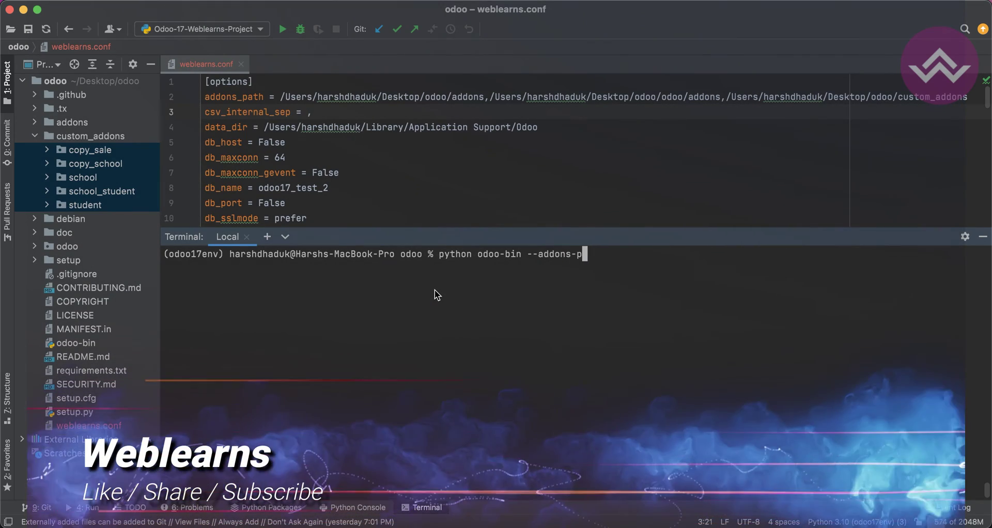
type("ath odoo")
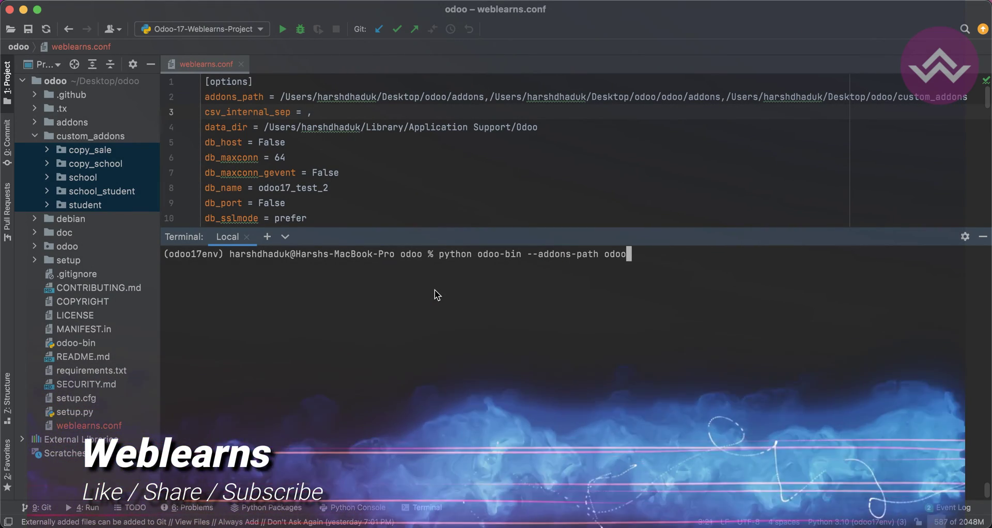
type("/addons")
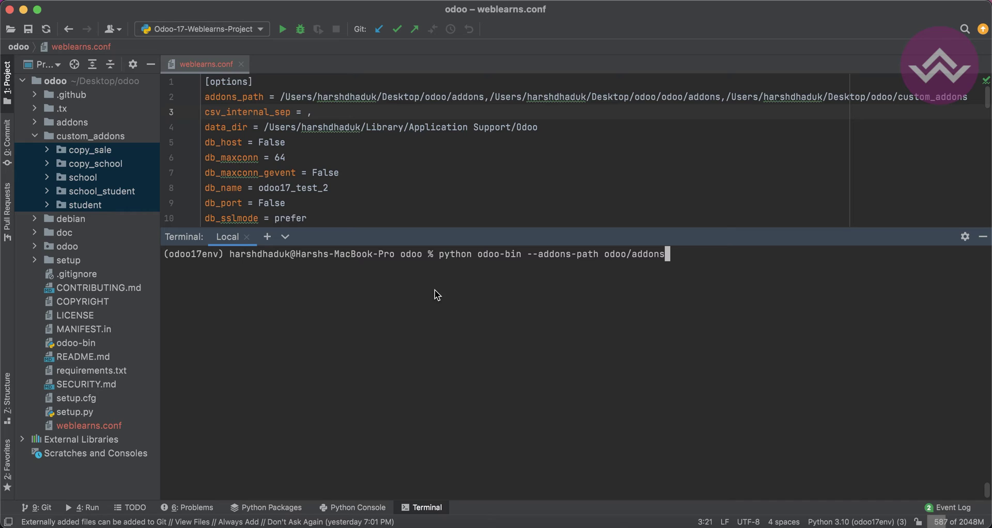
type(",addons")
left_click_drag(600, 258, 704, 259)
left_click(715, 270)
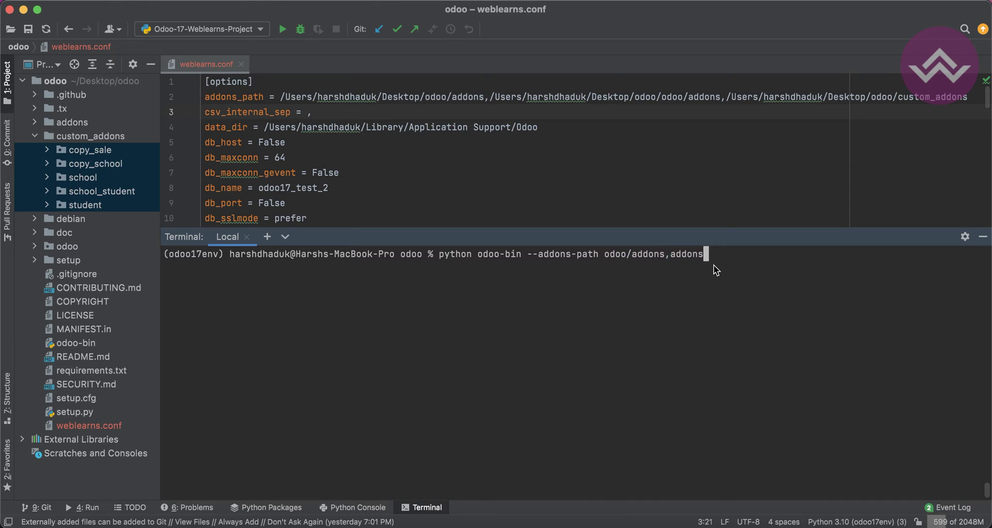
type(",custom_addons")
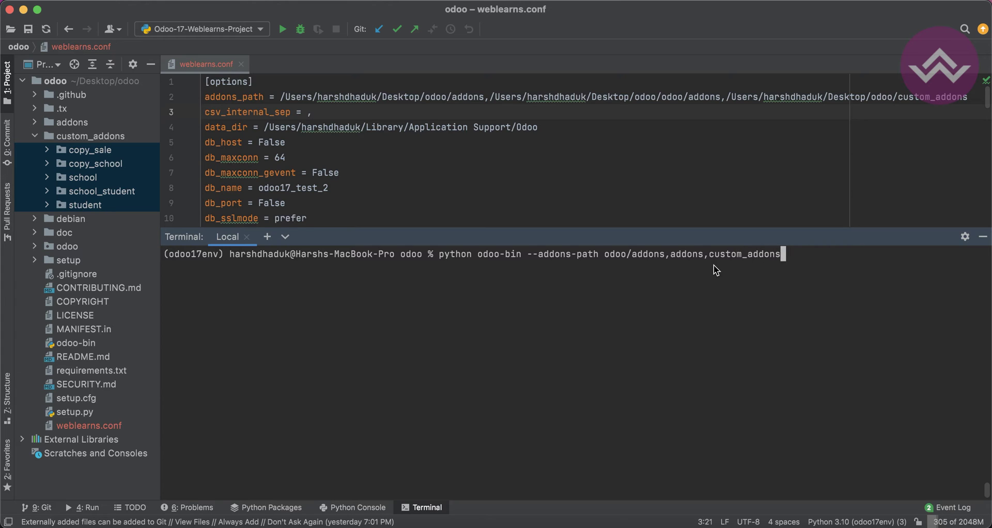
key("Return")
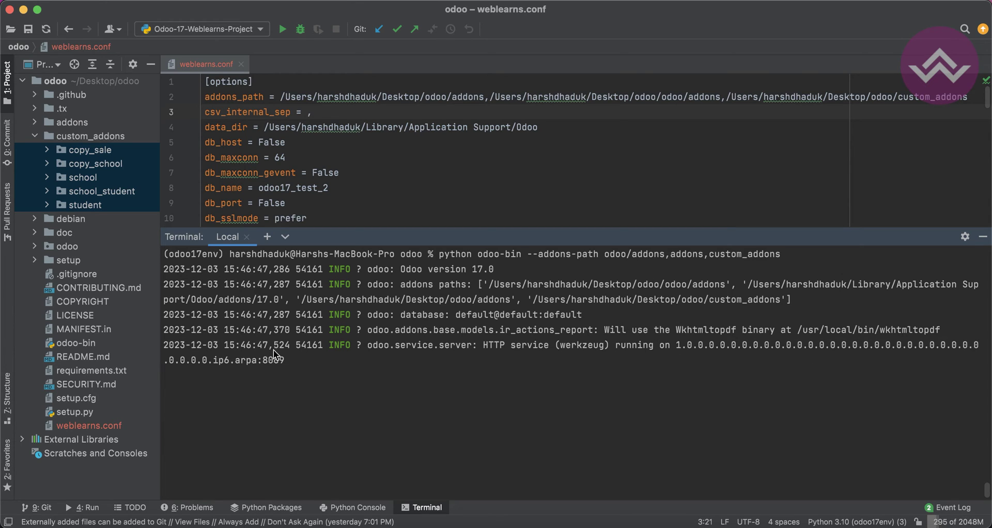
Check the server's port 8069, then shut the running Odoo server down
left_click_drag(263, 360, 293, 362)
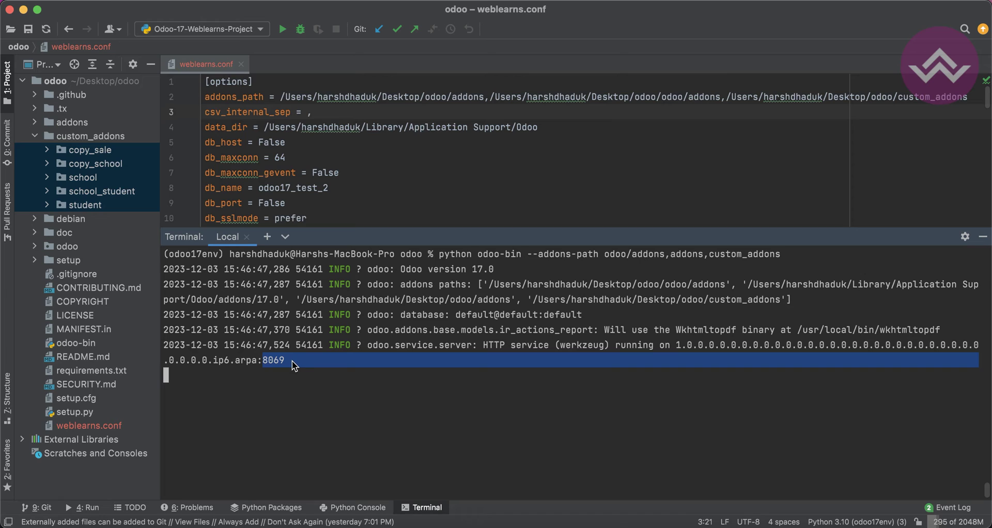
left_click(260, 521)
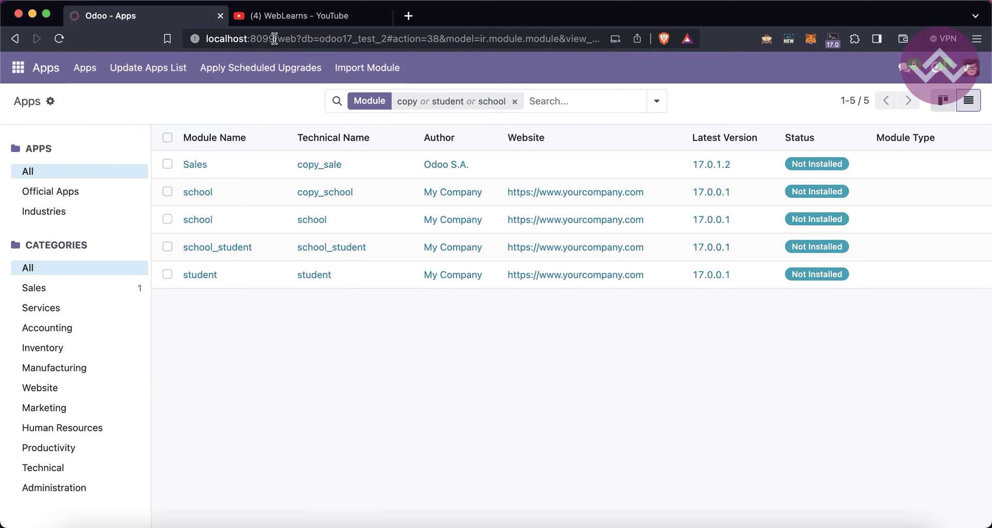
left_click(202, 523)
key("ctrl+c")
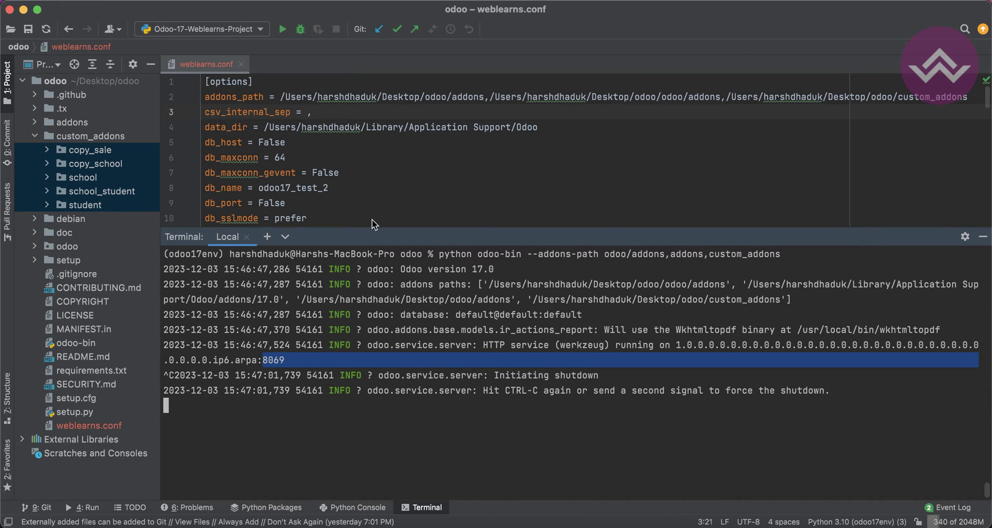
key("ctrl+c")
Rerun the odoo-bin command with -c weblearns.conf inserted before --addons-path
key("Up")
key("alt+Left")
key("alt+Left")
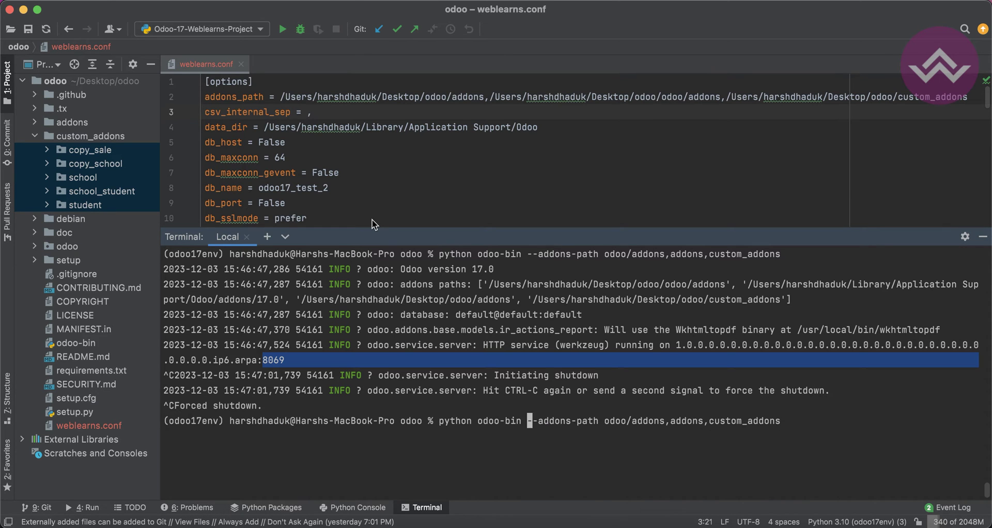
key("alt+Left")
key("alt+Right")
type("-c ")
type("weblearn")
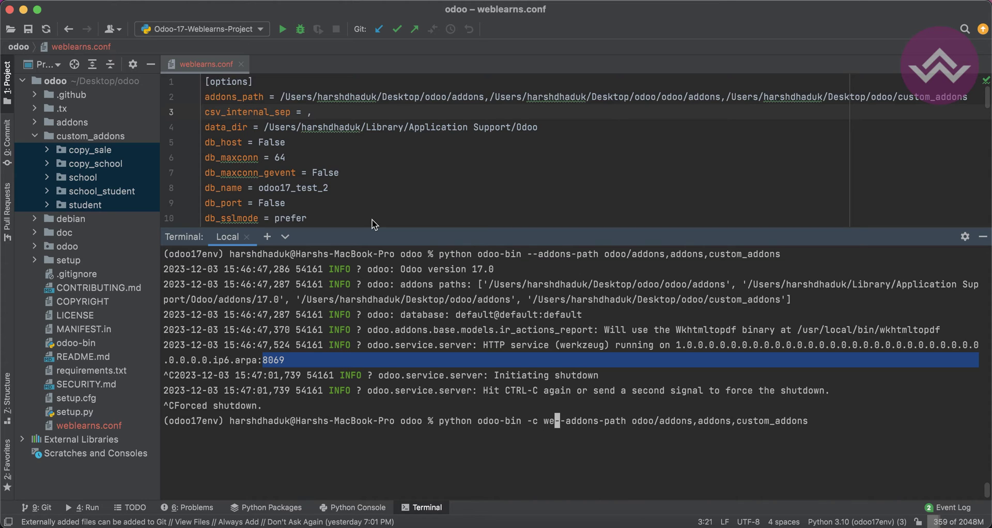
type("s.conf")
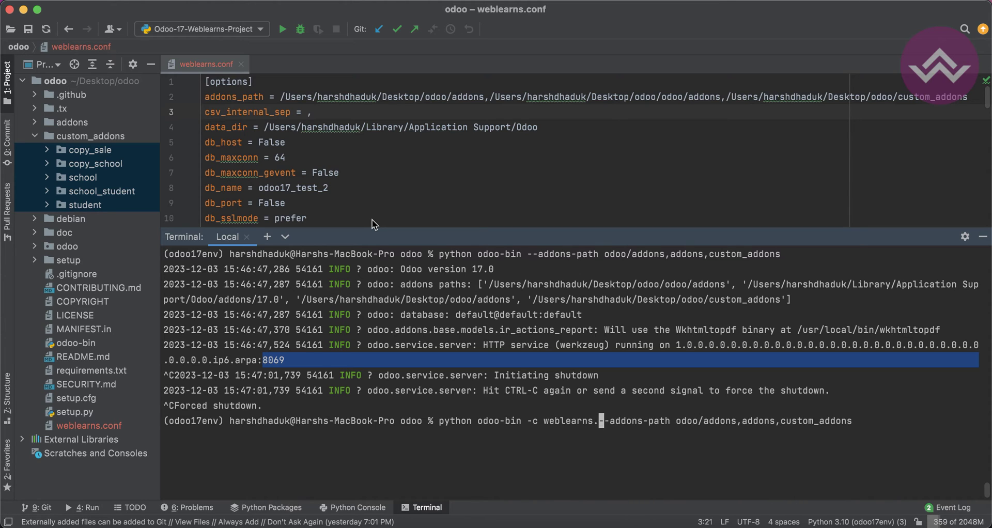
key("Return")
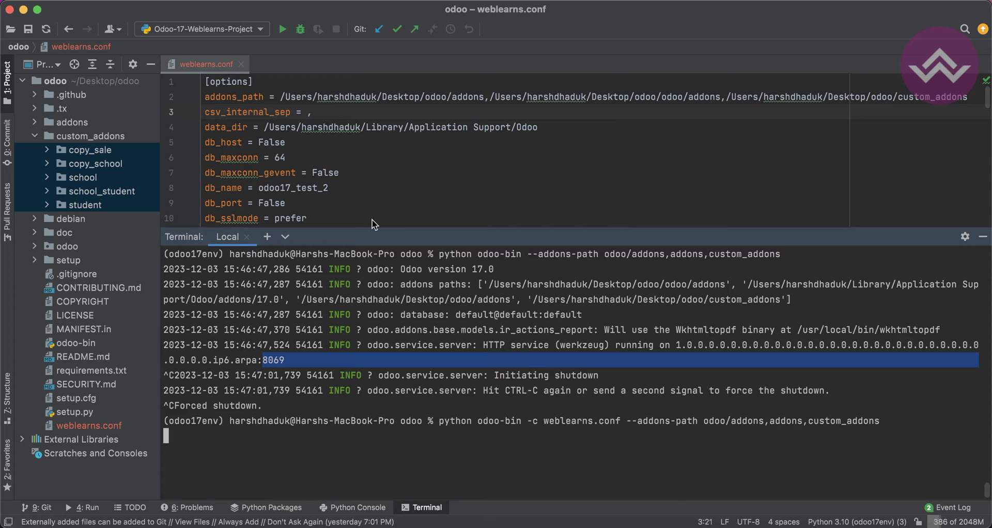
scroll(464, 326, "up", 3)
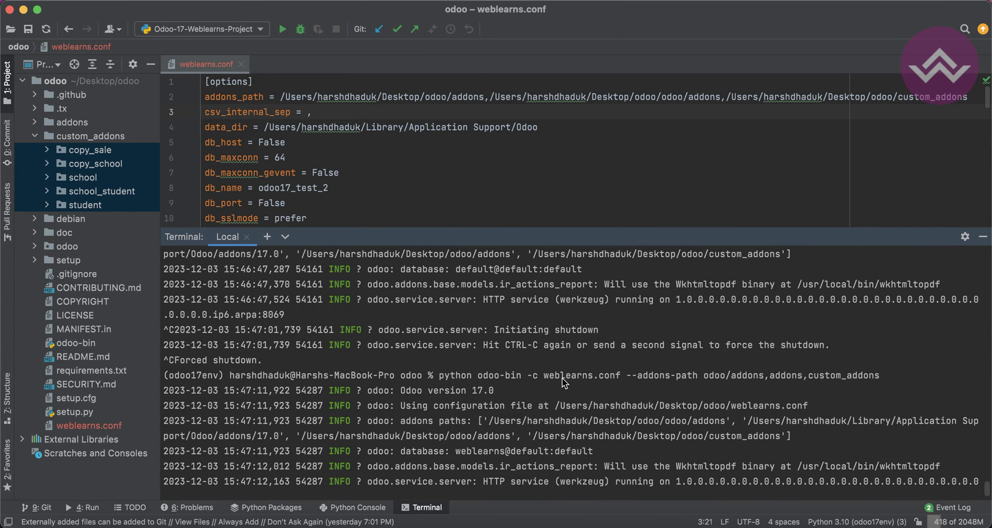
left_click_drag(528, 377, 620, 380)
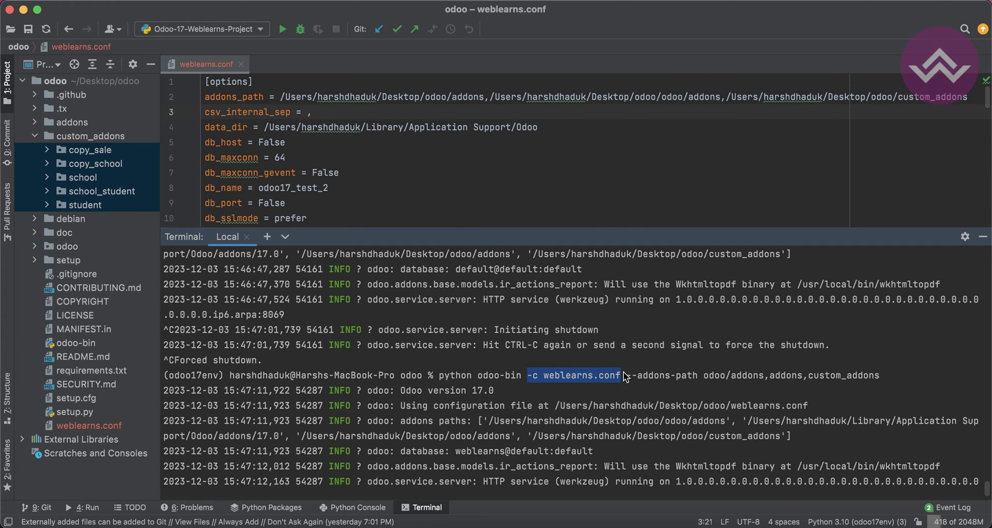
left_click(625, 378)
scroll(345, 193, "down", 5)
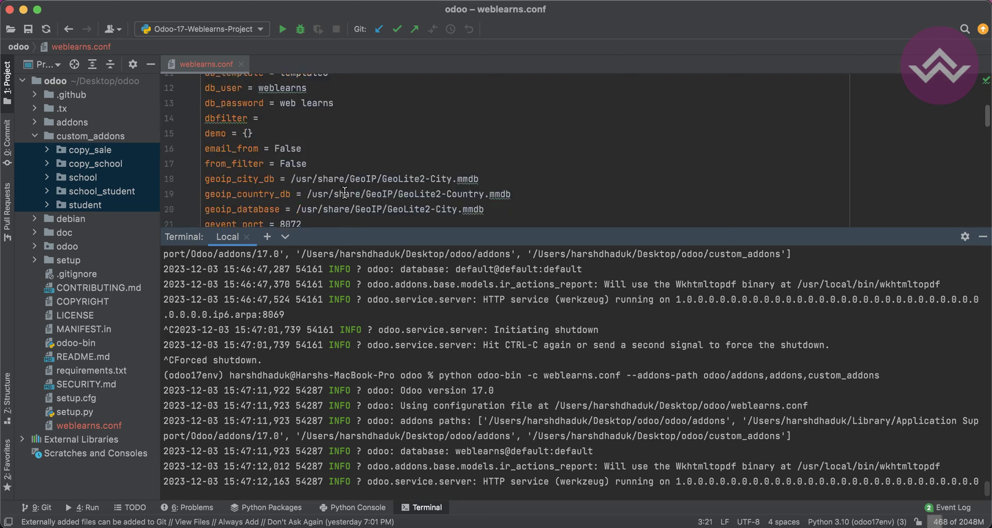
scroll(345, 192, "down", 10)
scroll(329, 140, "up", 15)
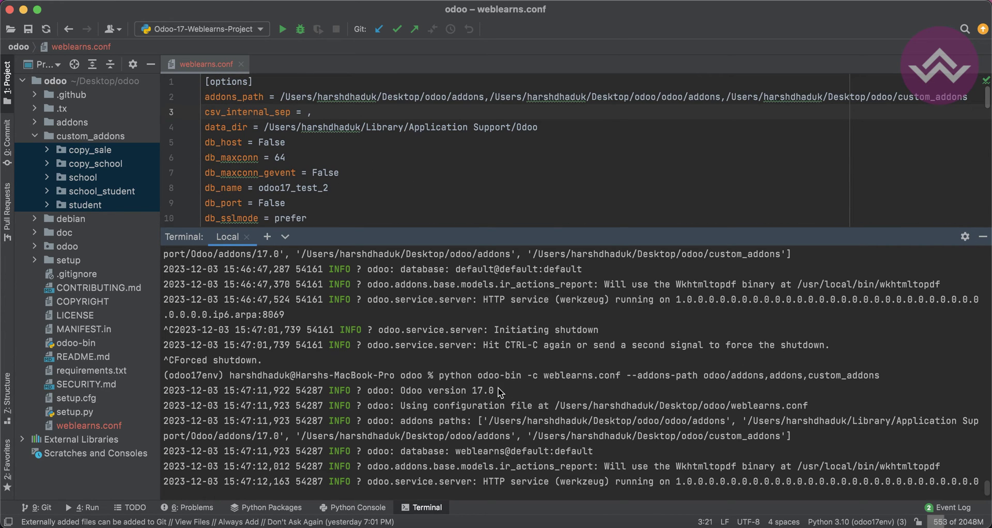
left_click_drag(630, 377, 731, 378)
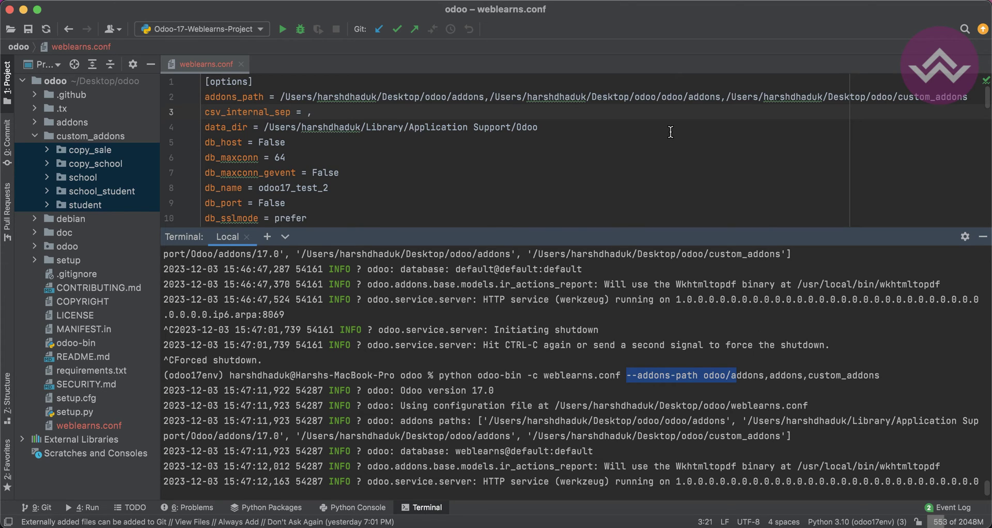
double_click(674, 376)
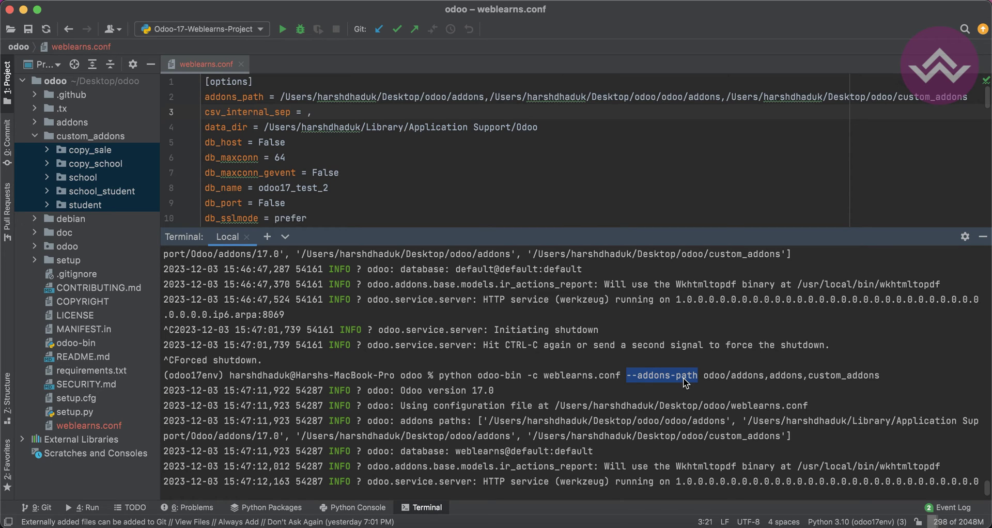
triple_click(521, 99)
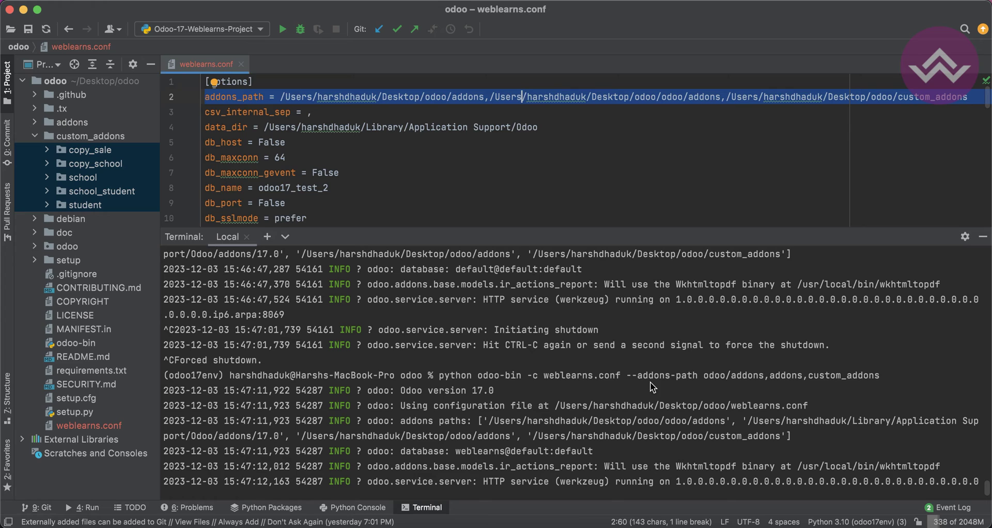
double_click(250, 98)
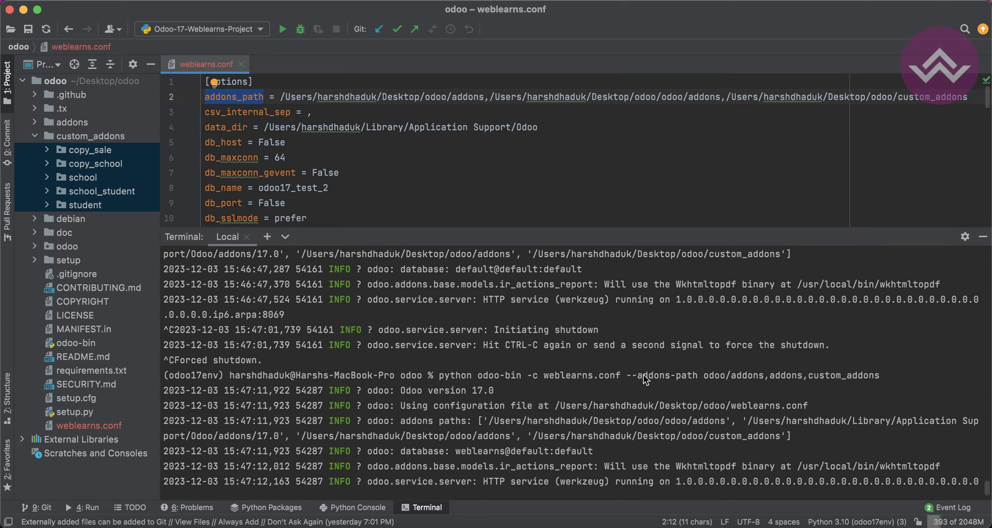
left_click_drag(626, 376, 889, 381)
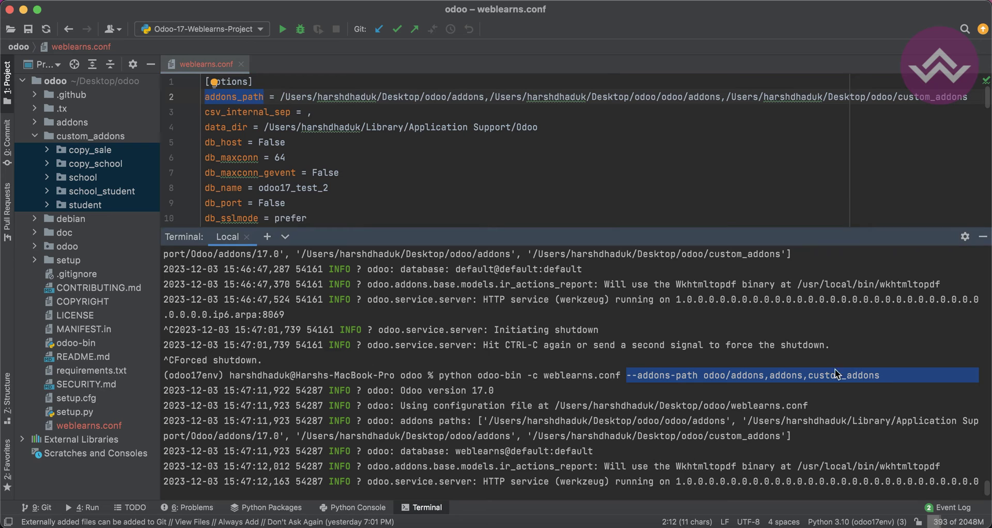
Reload the Odoo Apps page in Brave and search modules for 'copy'
left_click(262, 523)
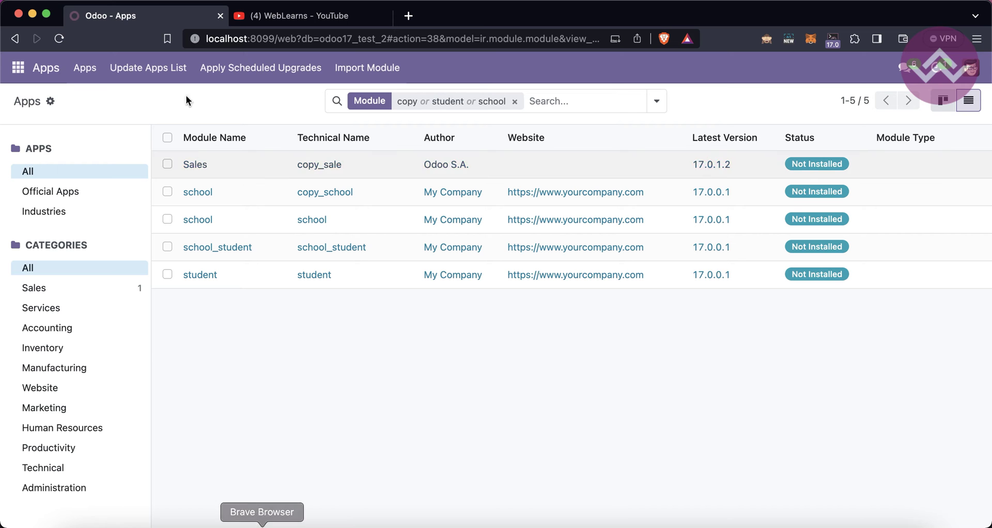
left_click(59, 39)
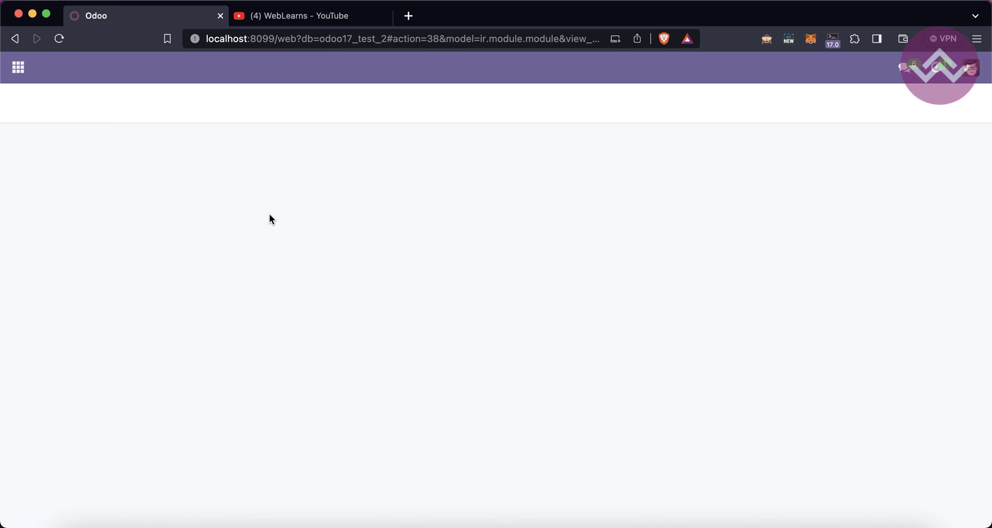
key("BackSpace")
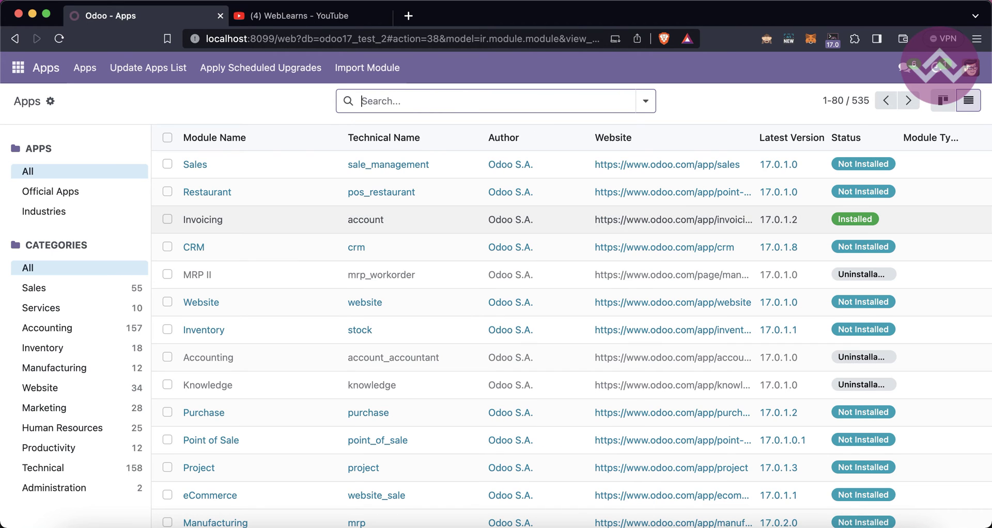
type("copy")
key("Return")
Inspect the copied Sales module and the copy_school module details, including technical data
left_click(228, 173)
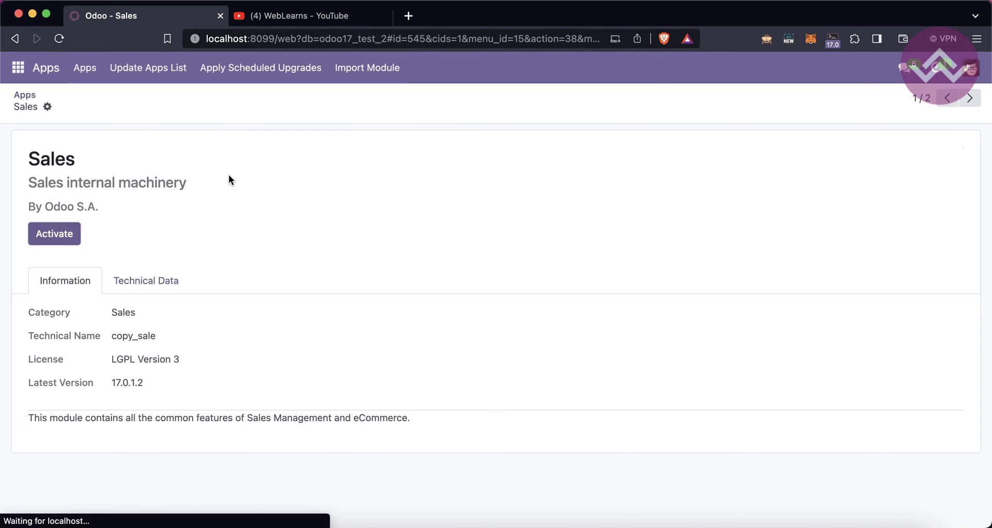
key("super+bracketleft")
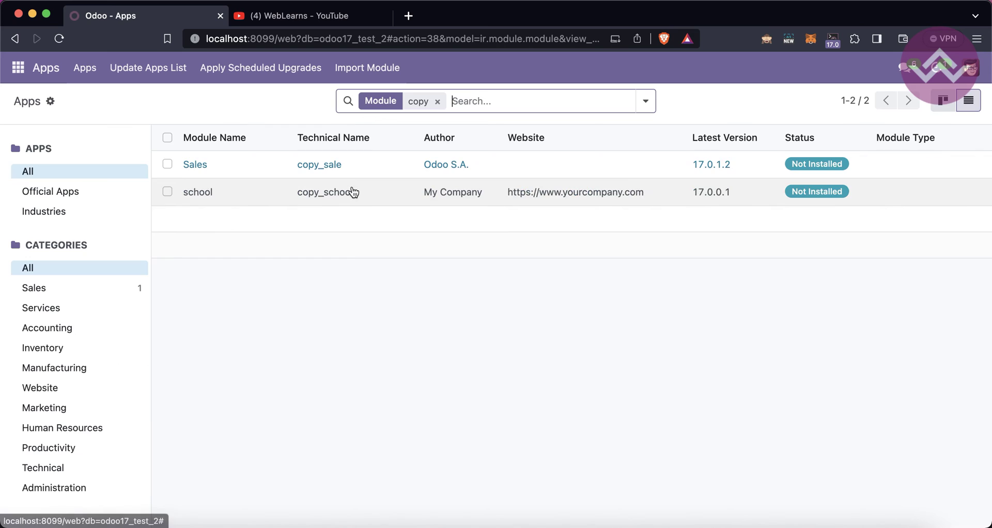
left_click(304, 194)
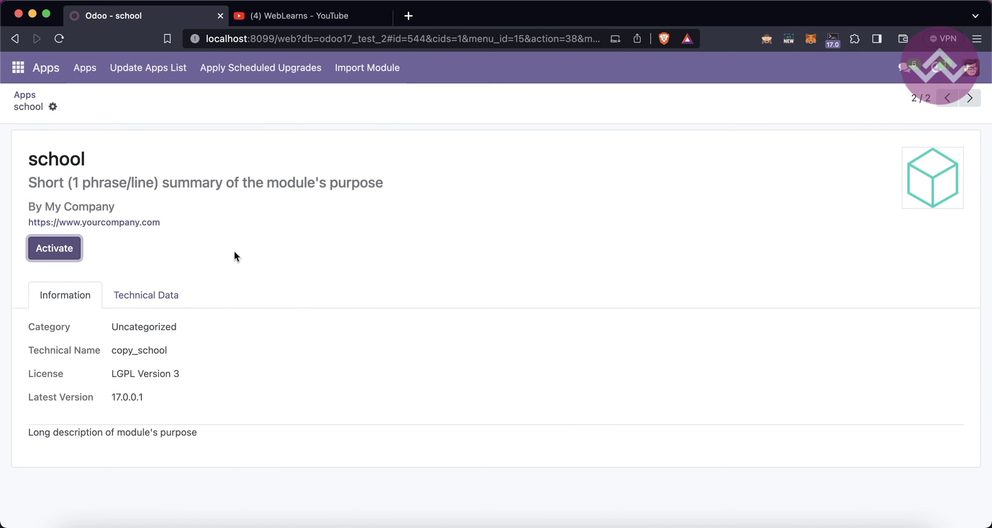
left_click(148, 299)
left_click(66, 306)
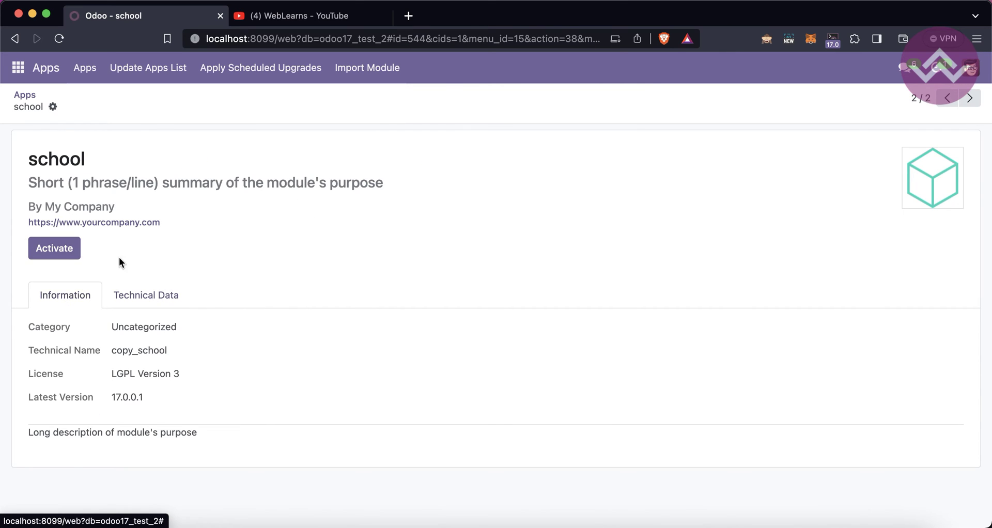
key("super+bracketleft")
Select the student module folder in PyCharm, then clear the copy search in Odoo
left_click(204, 523)
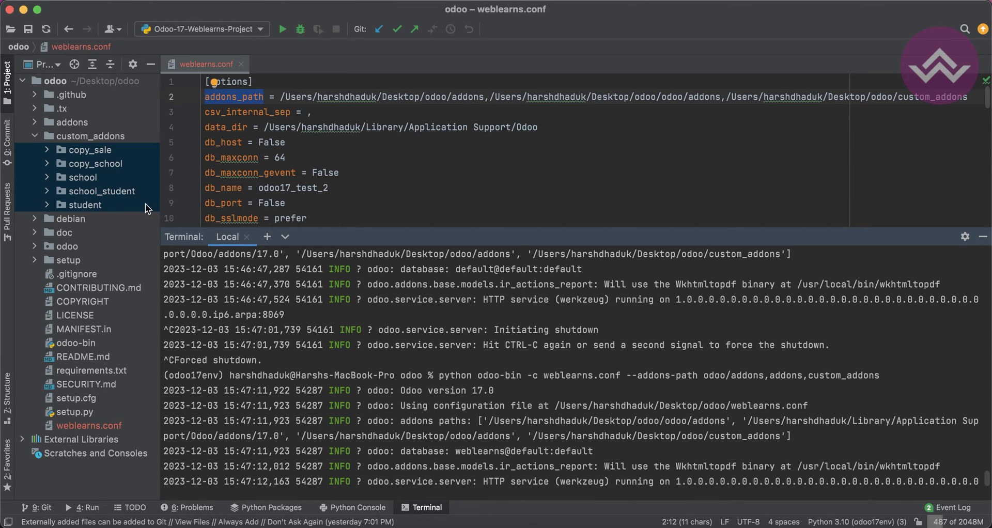
left_click(105, 206)
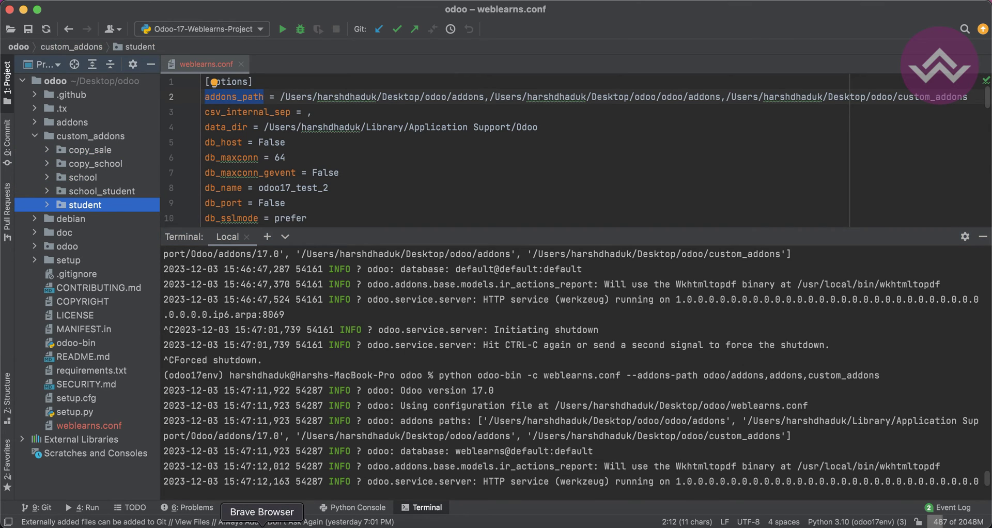
left_click(262, 525)
key("BackSpace")
Correct the 'coy' typo, filter modules by copy, student and school, and open the copied Sales module
type("coy")
key("Return")
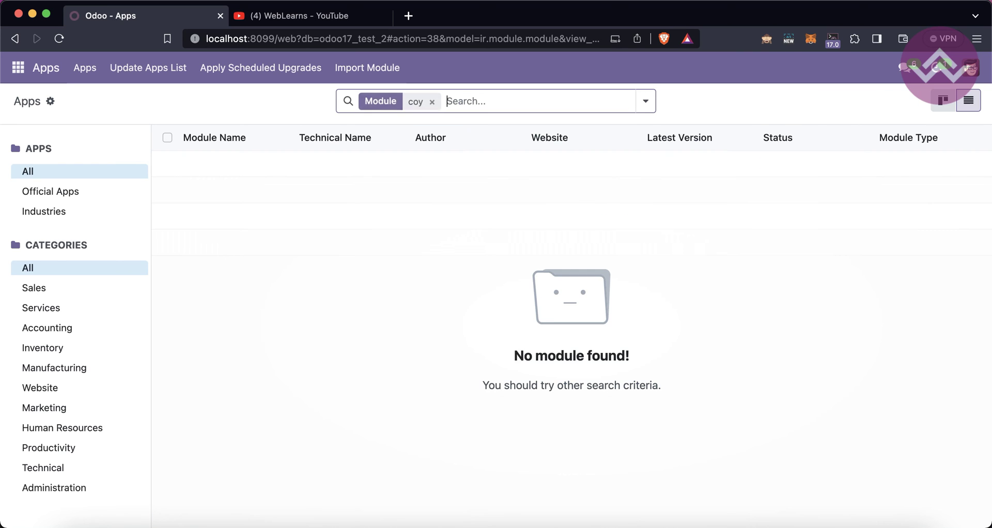
key("BackSpace")
type("copy")
key("Return")
type("st")
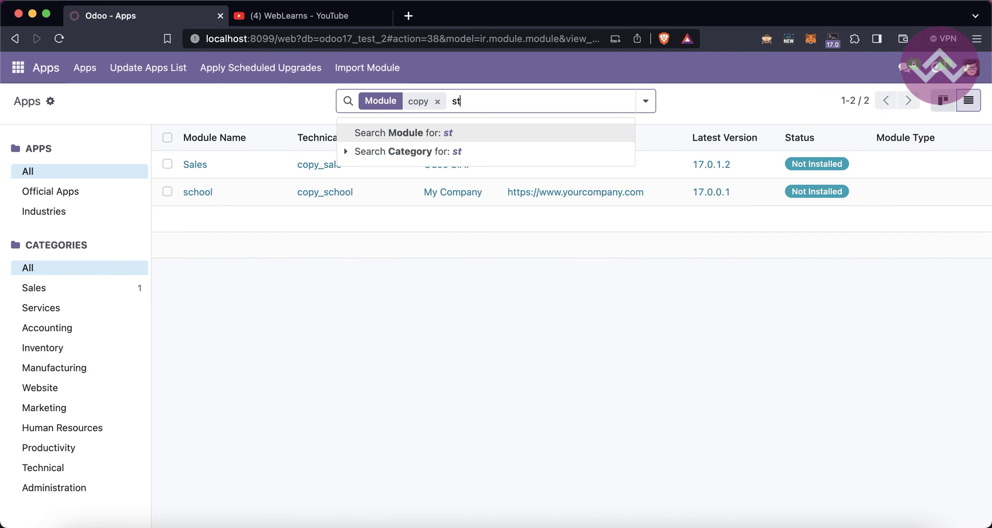
type("udent")
key("Return")
type("school")
key("Return")
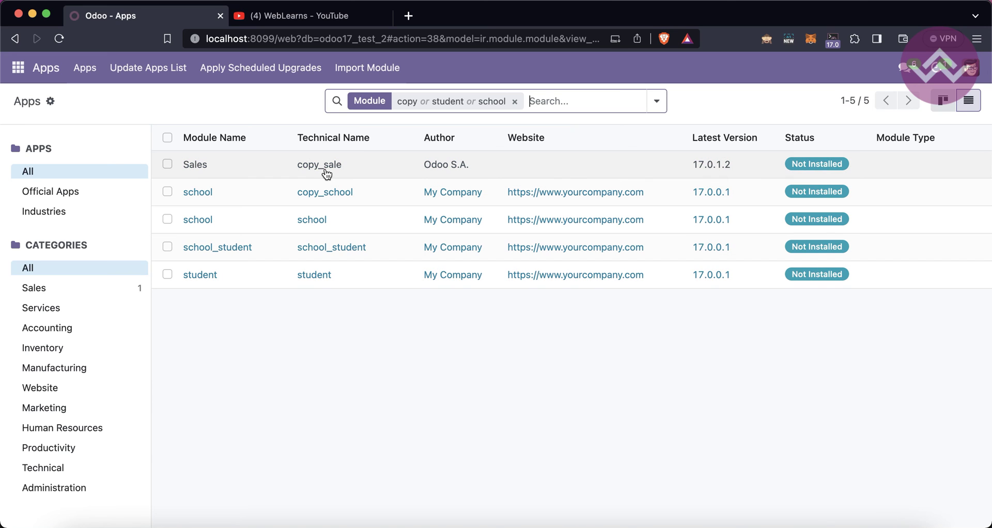
left_click(286, 176)
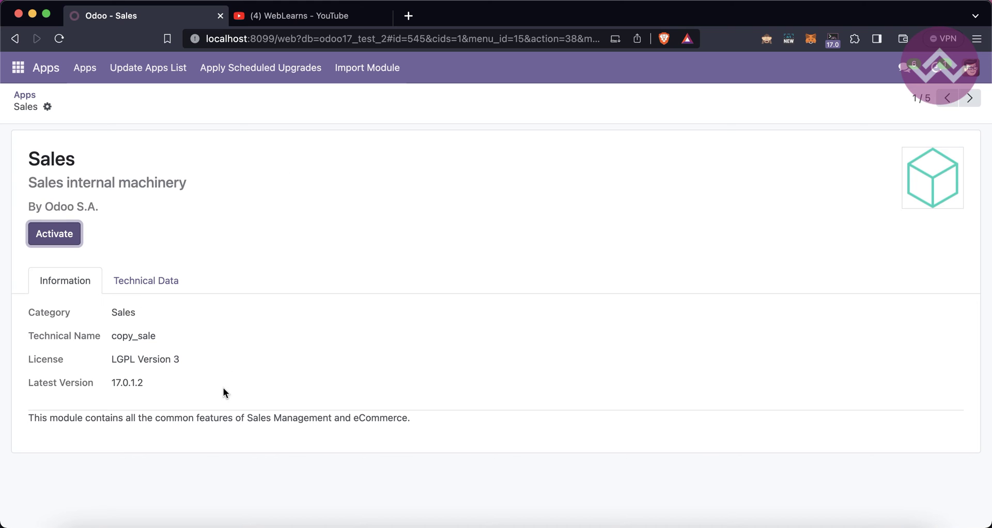
left_click(203, 523)
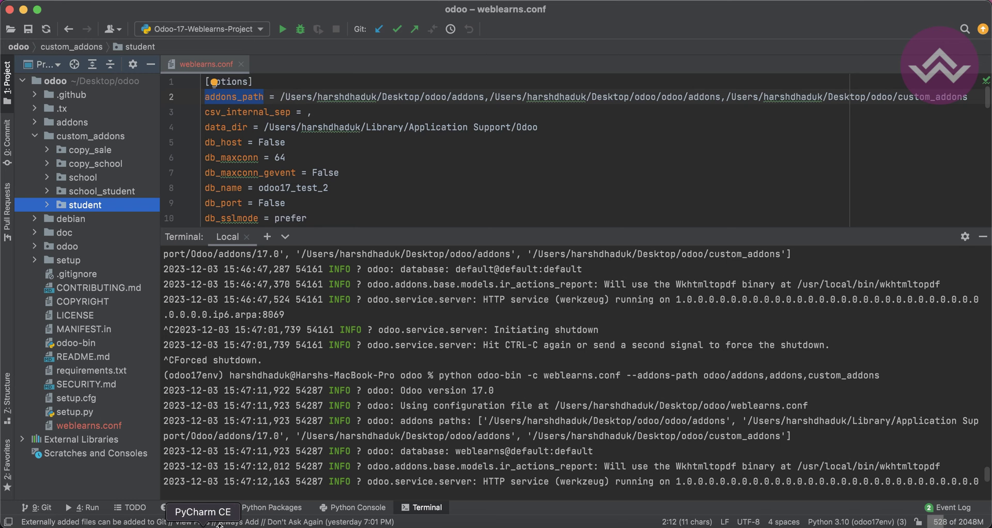
Open the student module's __manifest__.py with the terminal hidden and review its depends on base and school_student
double_click(100, 208)
double_click(110, 302)
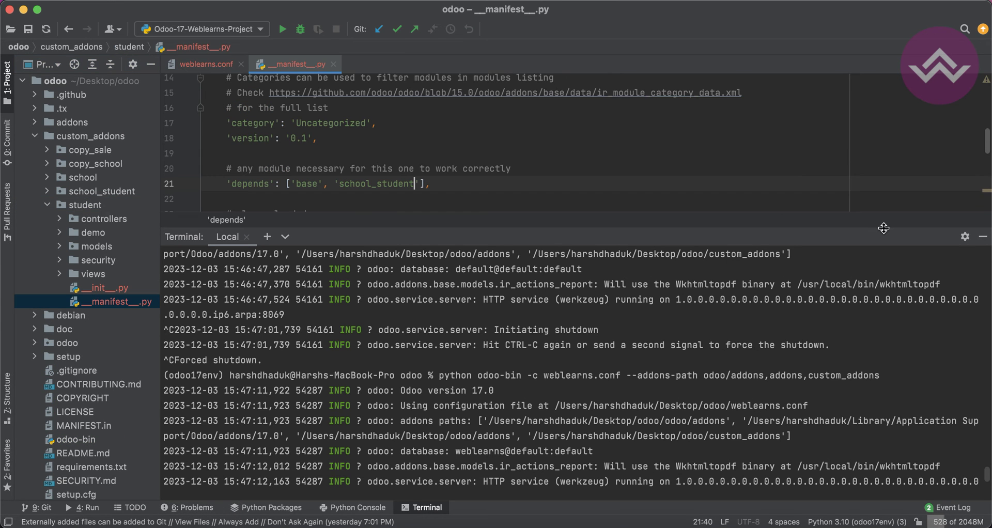
left_click(983, 236)
scroll(401, 212, "up", 5)
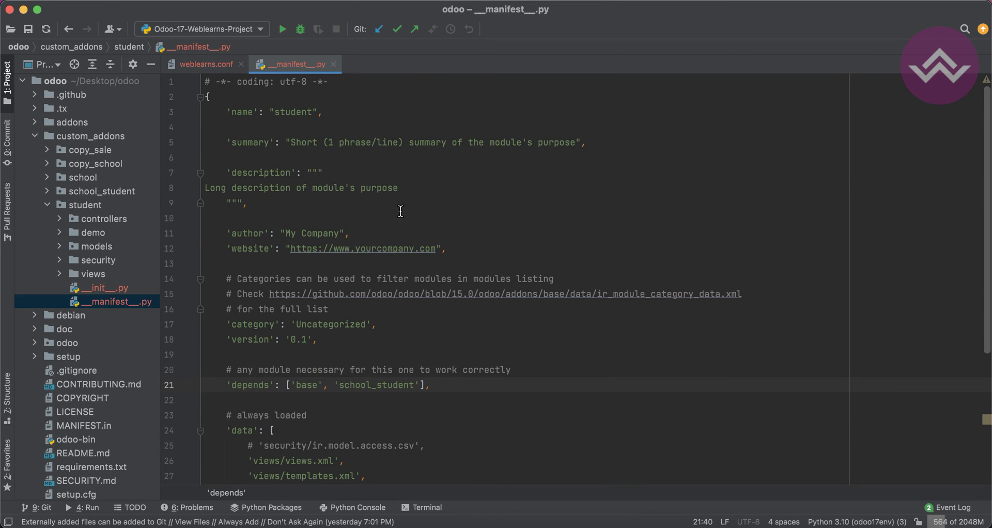
left_click(338, 200)
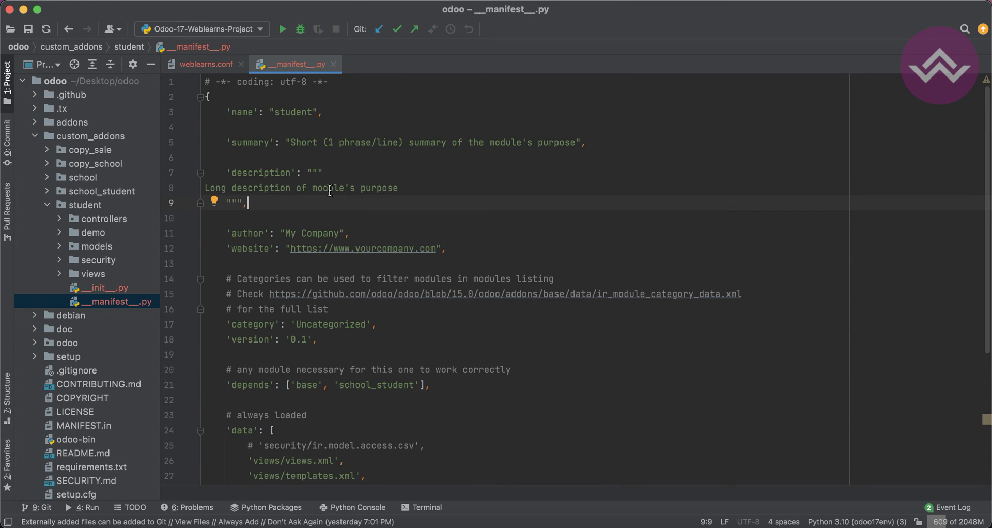
scroll(327, 310, "down", 3)
scroll(327, 319, "up", 3)
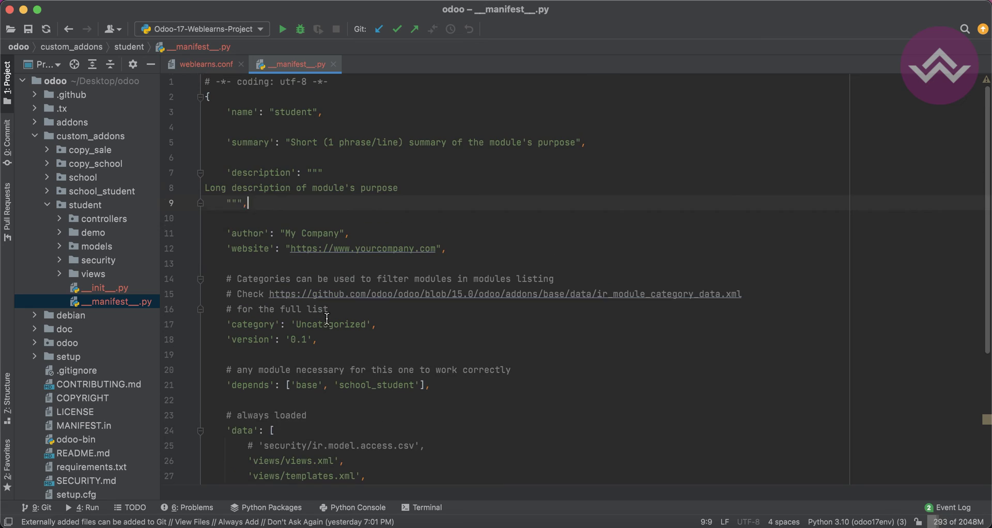
left_click(260, 523)
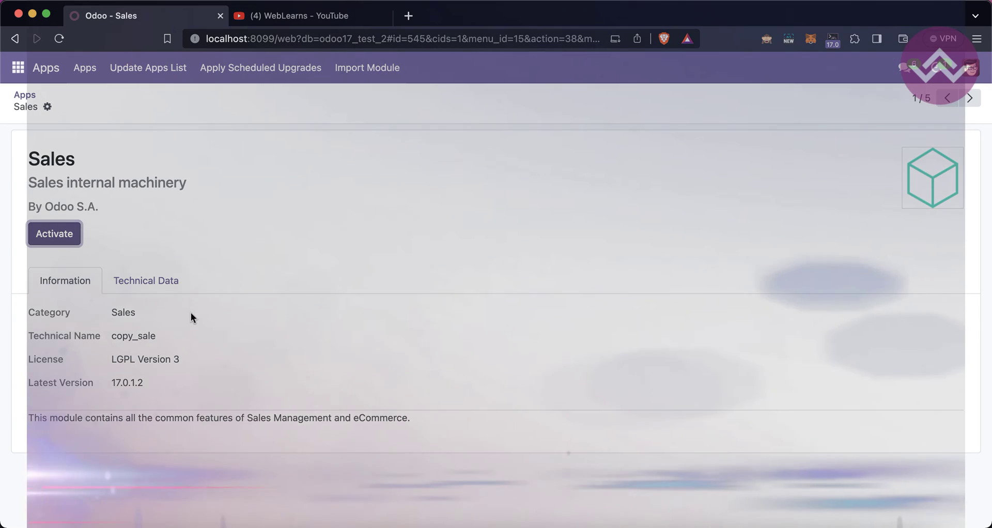
Check the Sales module's Technical Data, then return to the filtered module list
left_click(145, 280)
left_click(24, 94)
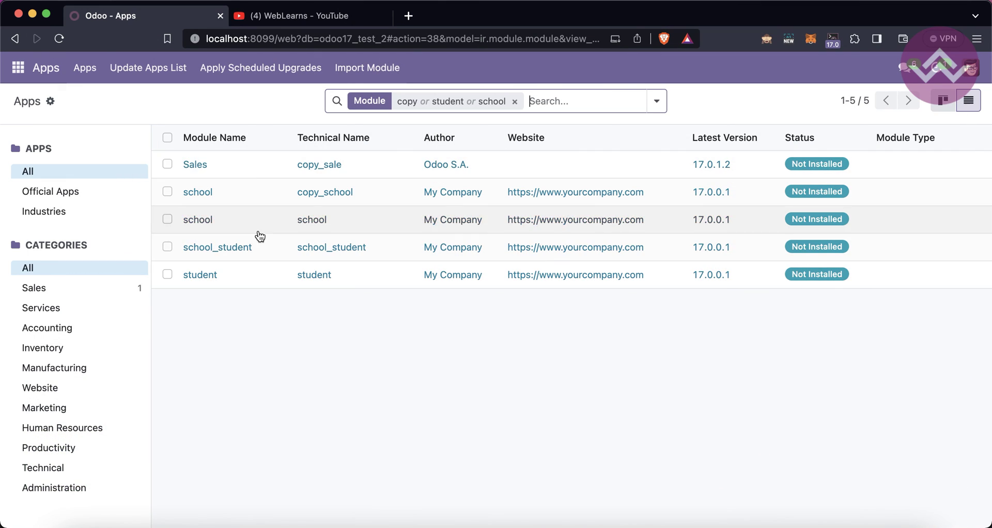
left_click(259, 175)
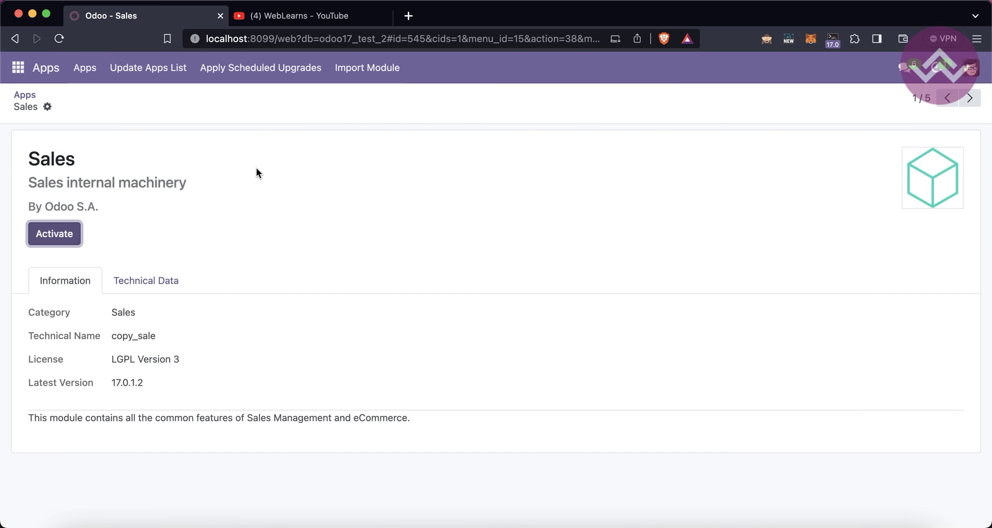
left_click(24, 94)
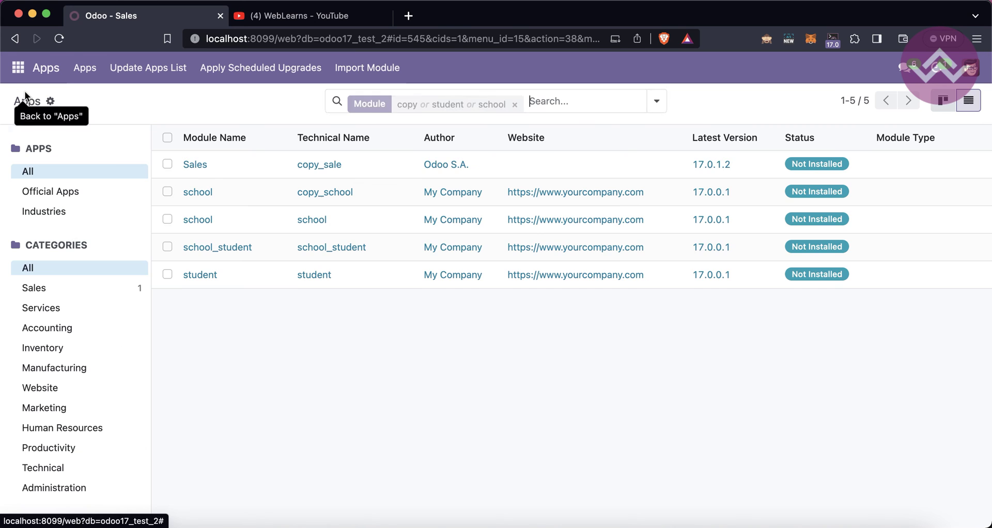
Activate the student module from its details page and open the apps menu
left_click(265, 272)
left_click(51, 248)
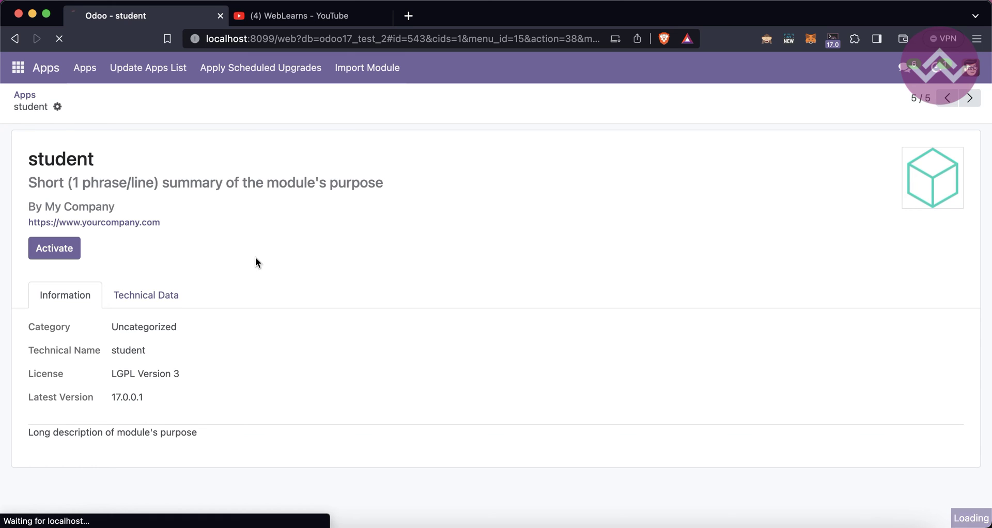
left_click(21, 76)
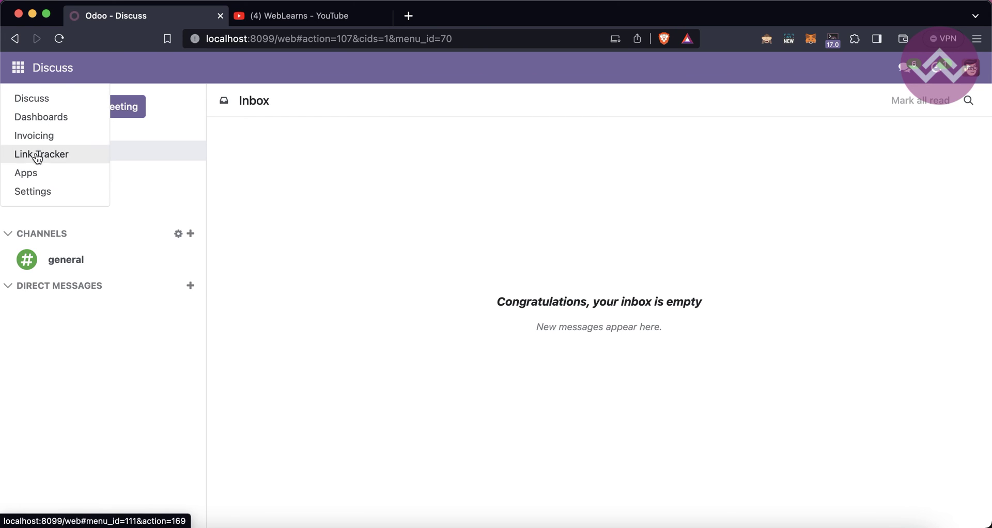
Filter Apps by 'student' and upgrade the student module
left_click(35, 175)
key("BackSpace")
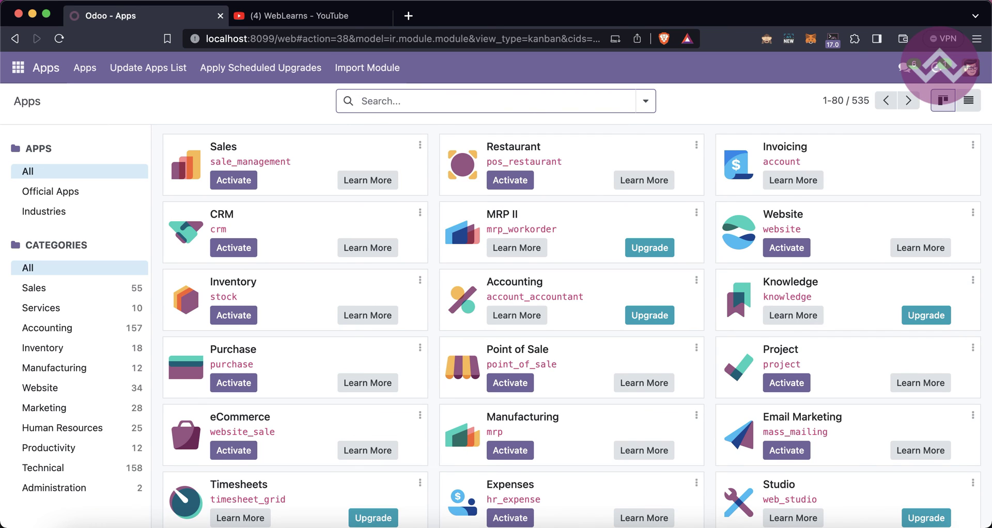
type("student")
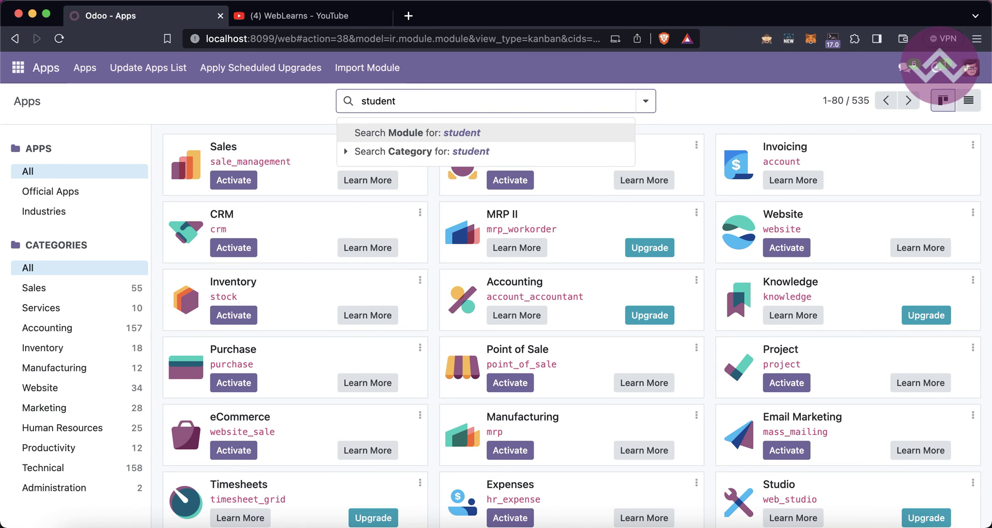
key("Return")
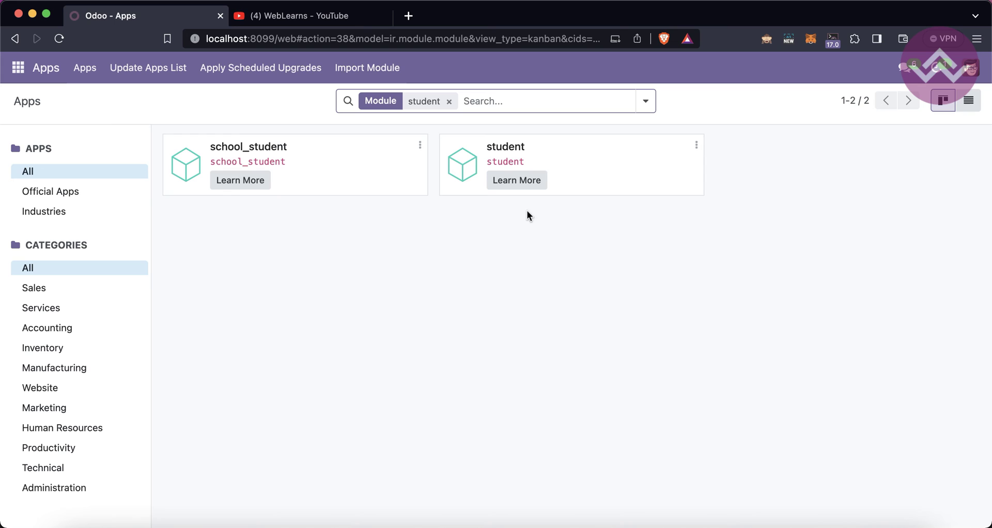
left_click(697, 146)
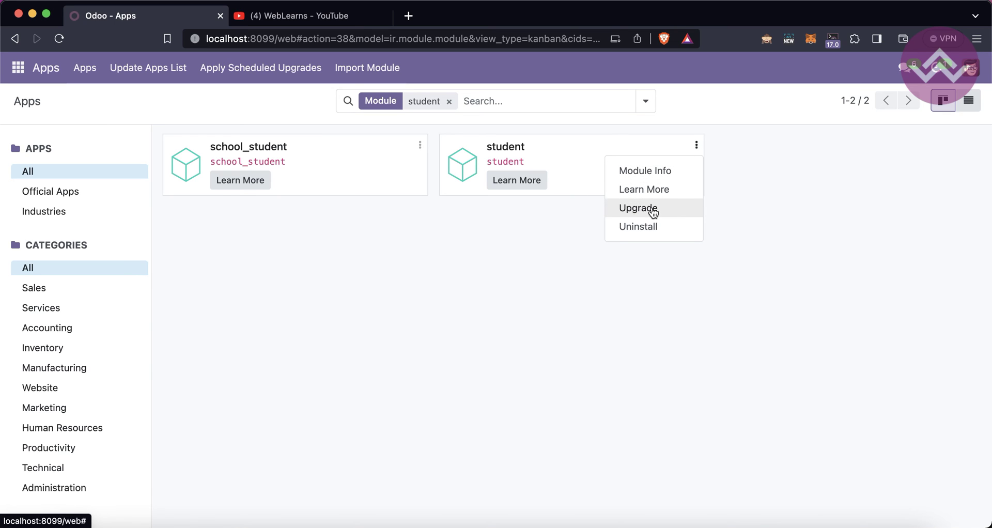
left_click(628, 209)
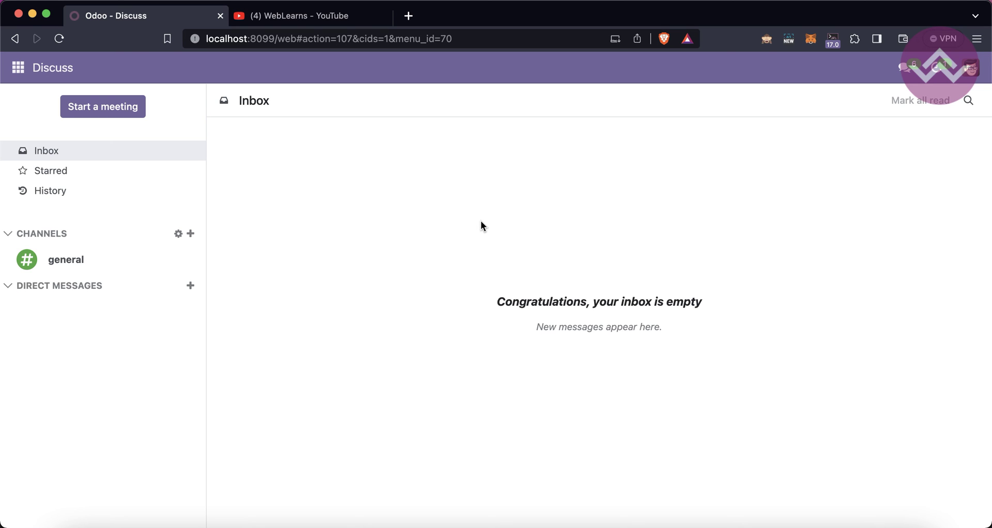
Filter Apps by 'student' again and uninstall the student module, confirming the prompt
left_click(19, 68)
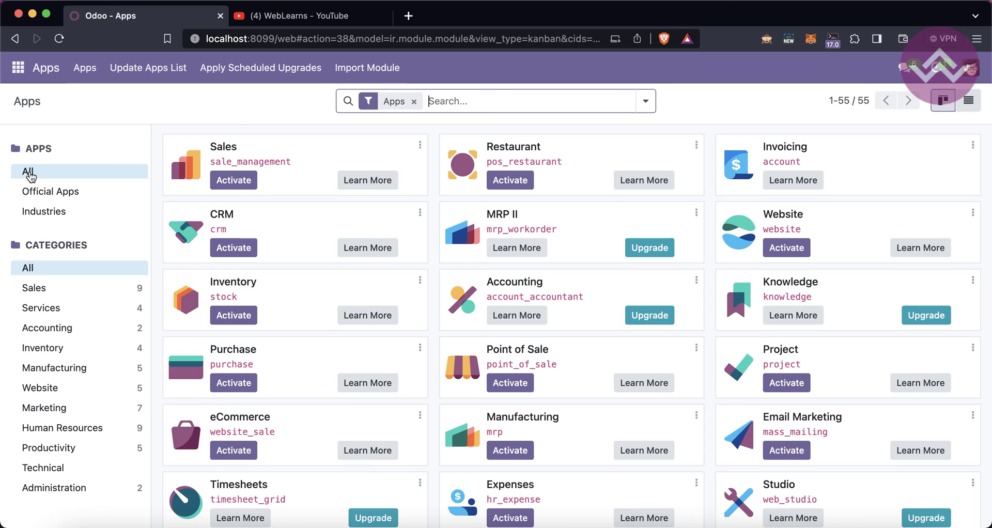
key("BackSpace")
type("stude")
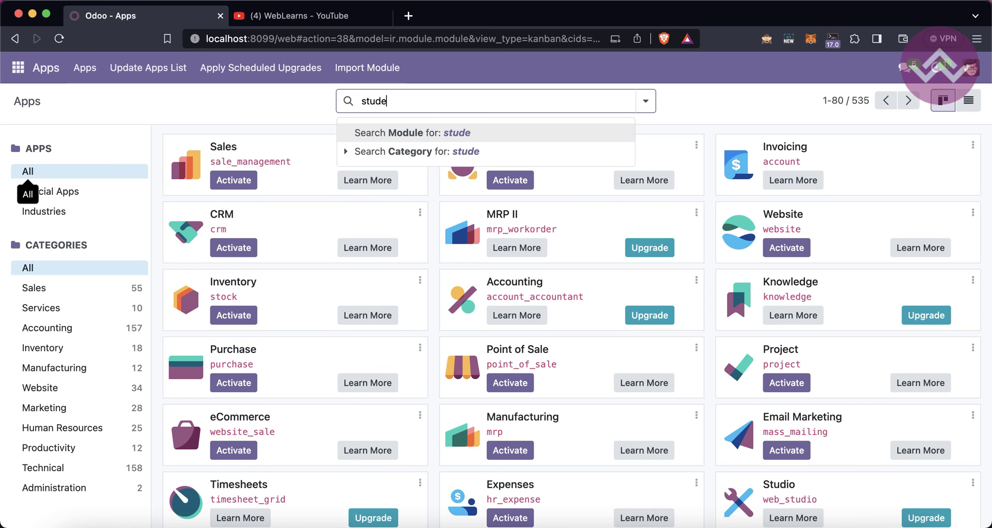
type("nt")
key("Return")
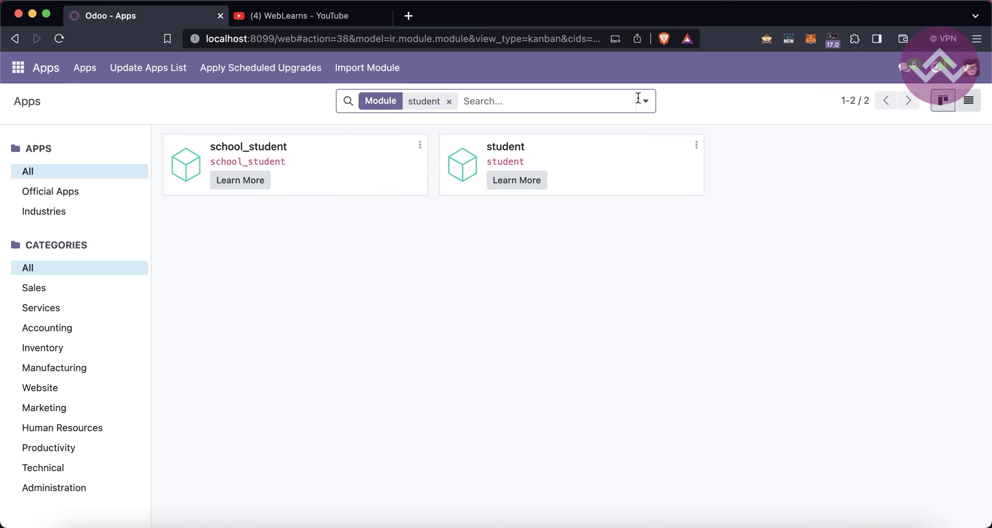
left_click(696, 146)
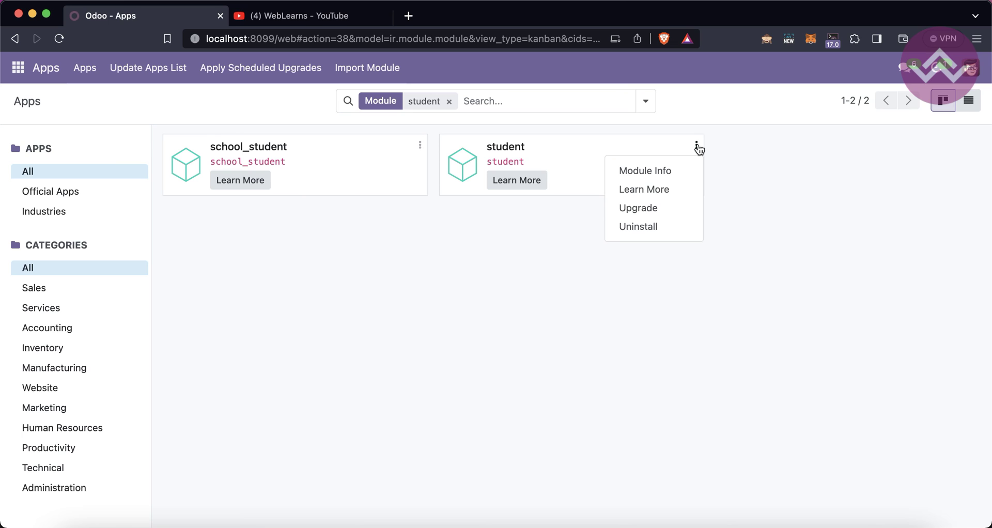
left_click(641, 225)
left_click(202, 484)
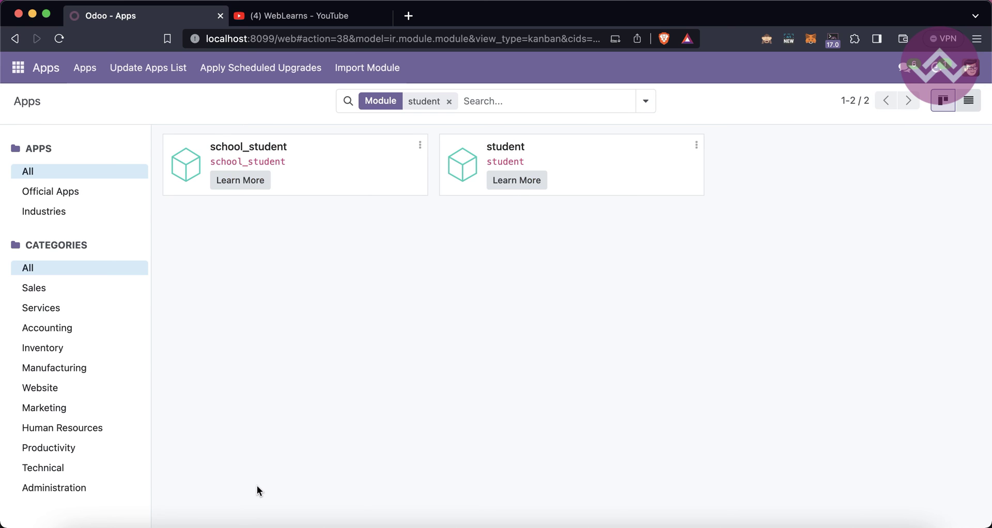
left_click(696, 145)
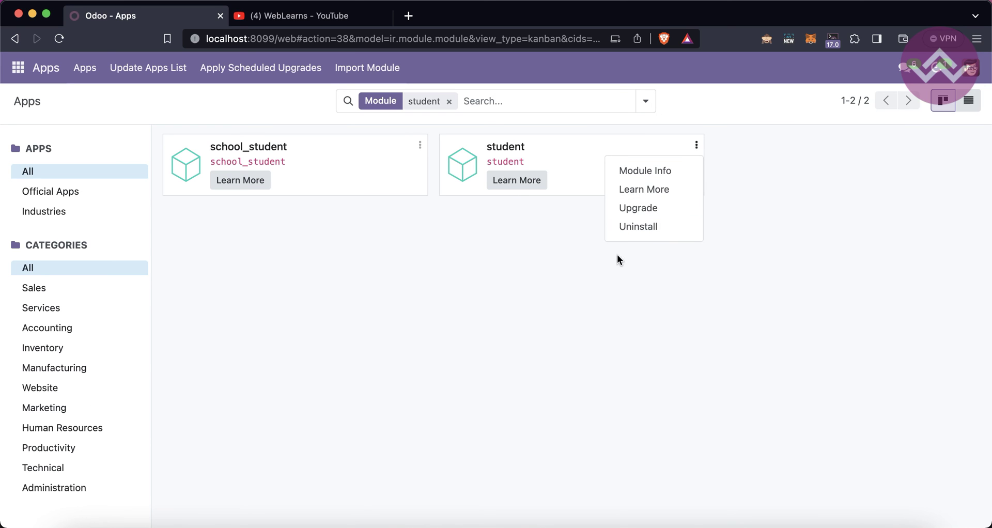
left_click(643, 226)
left_click(190, 486)
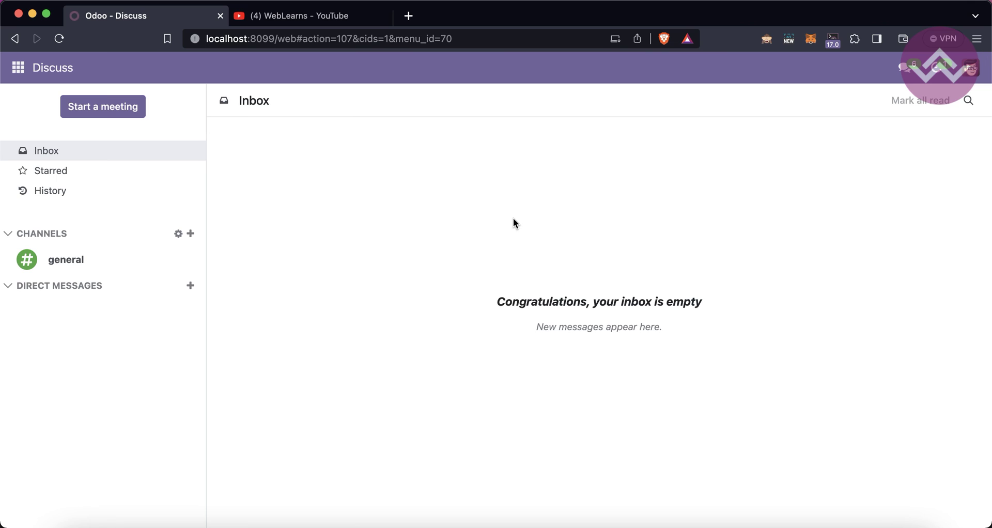
Return to the Apps page and filter modules by 'student'
left_click(18, 67)
left_click(42, 169)
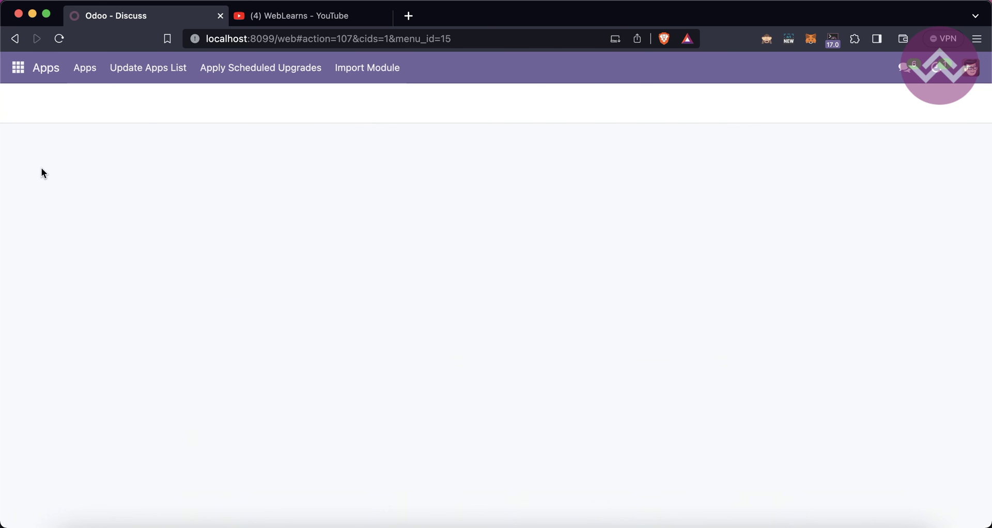
type("student")
key("Return")
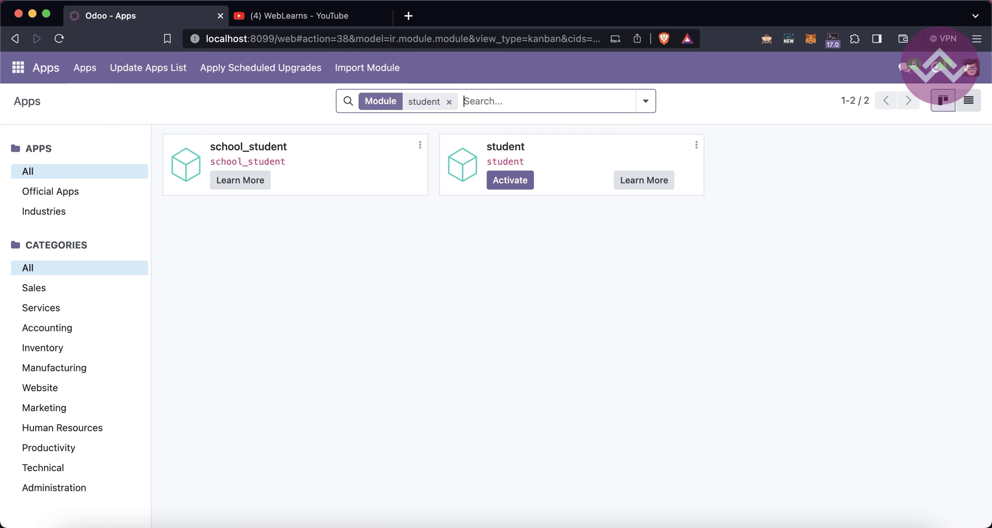
Show student modules in list view and verify student's school_student and base dependencies in Technical Data
left_click(969, 100)
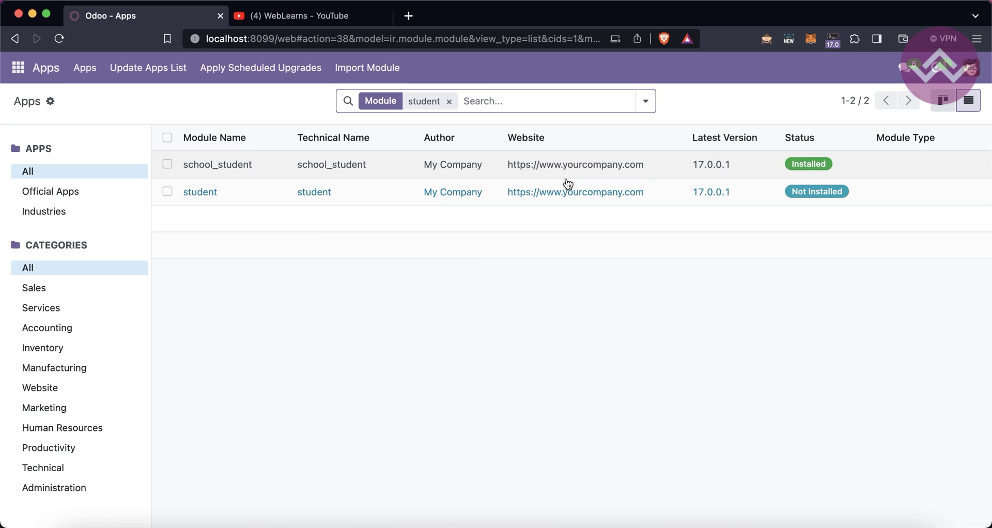
left_click(320, 194)
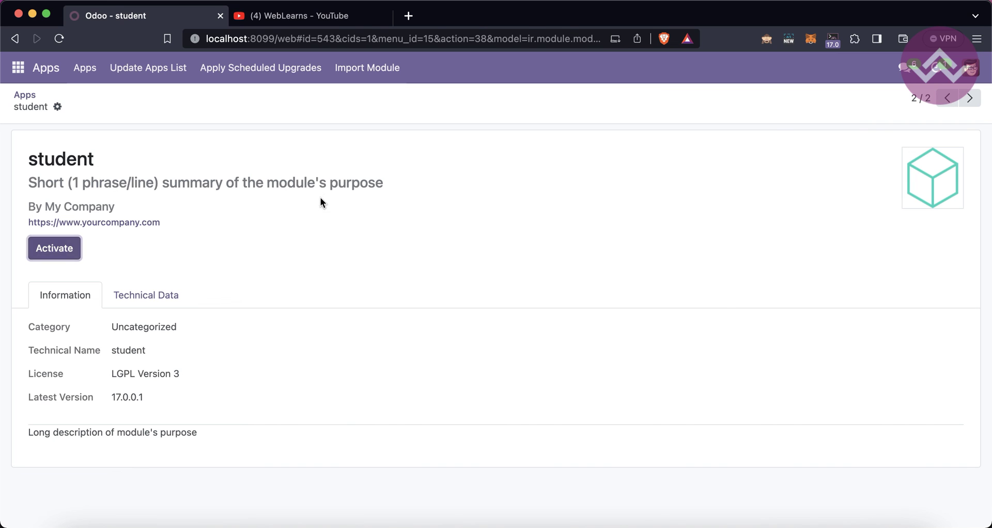
left_click(152, 289)
scroll(170, 325, "down", 3)
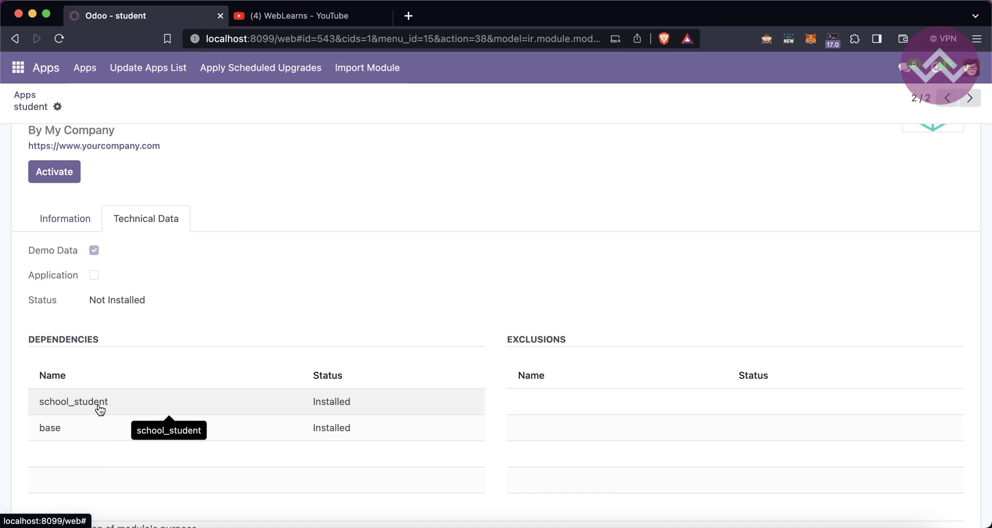
scroll(296, 246, "up", 3)
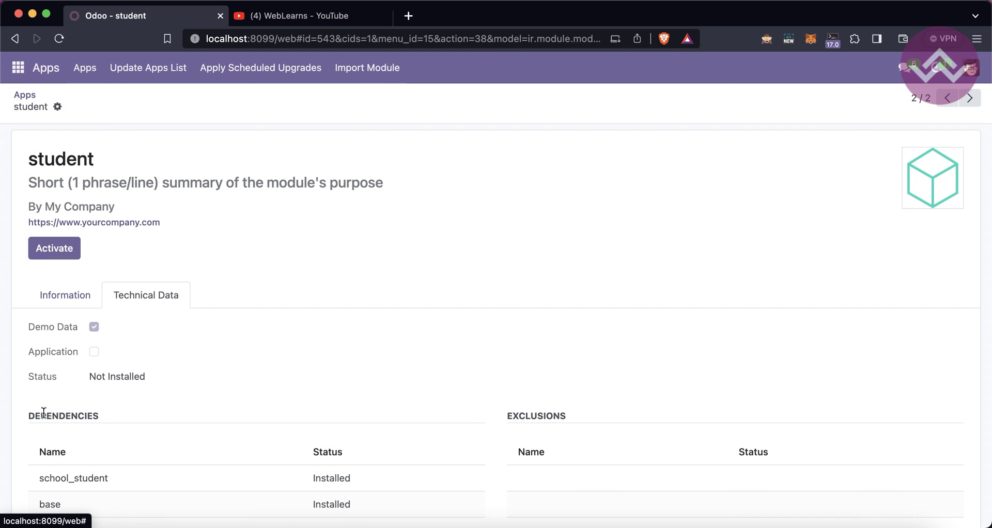
left_click(27, 95)
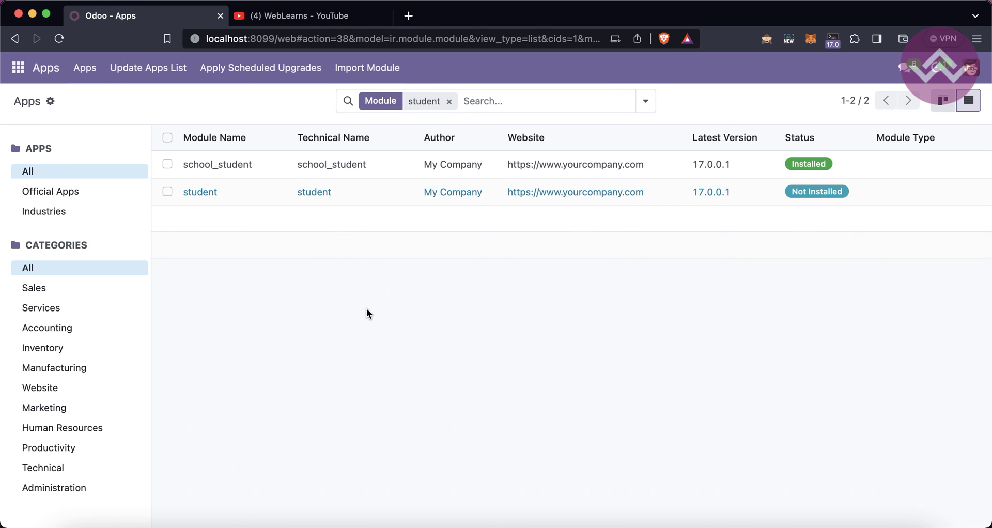
left_click(209, 523)
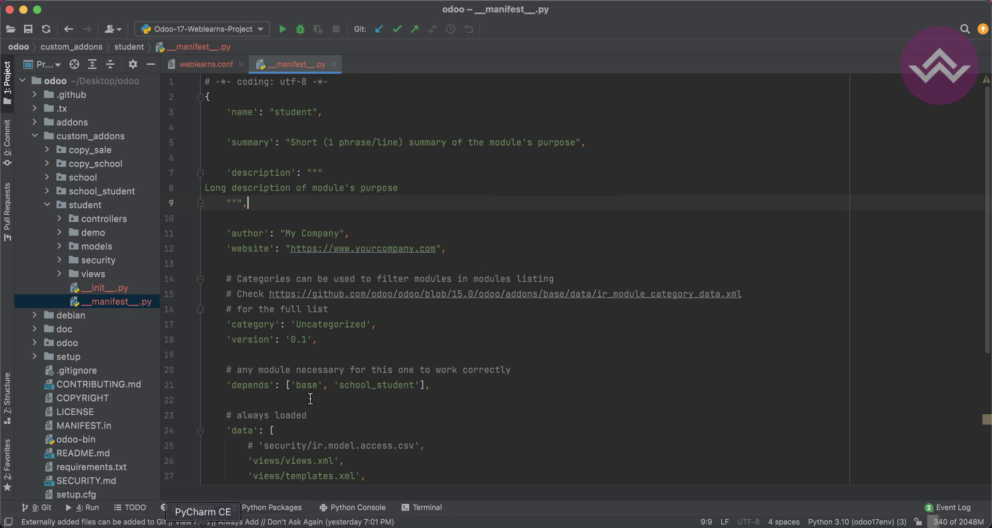
Scroll through the student module's __manifest__.py once more in PyCharm
scroll(324, 328, "down", 1)
scroll(325, 328, "down", 5)
scroll(324, 329, "up", 5)
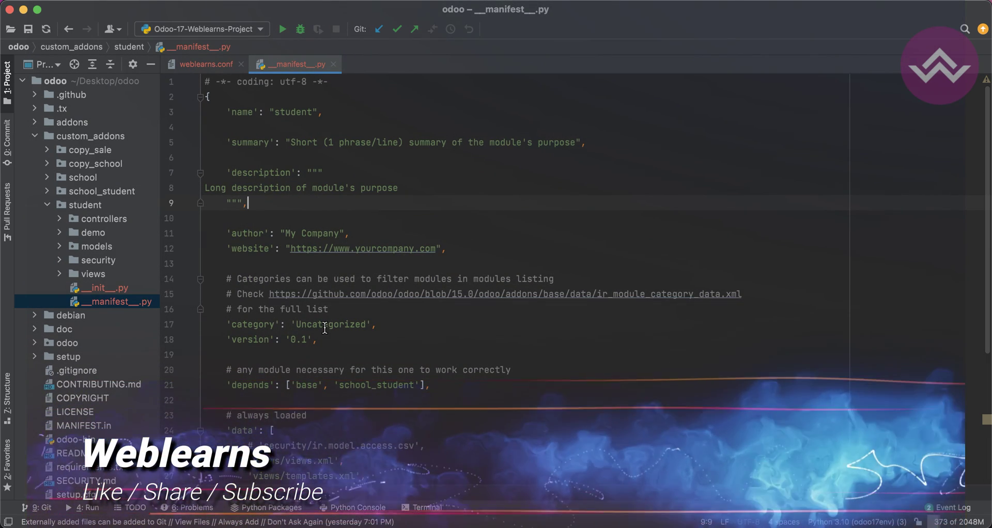
left_click(261, 522)
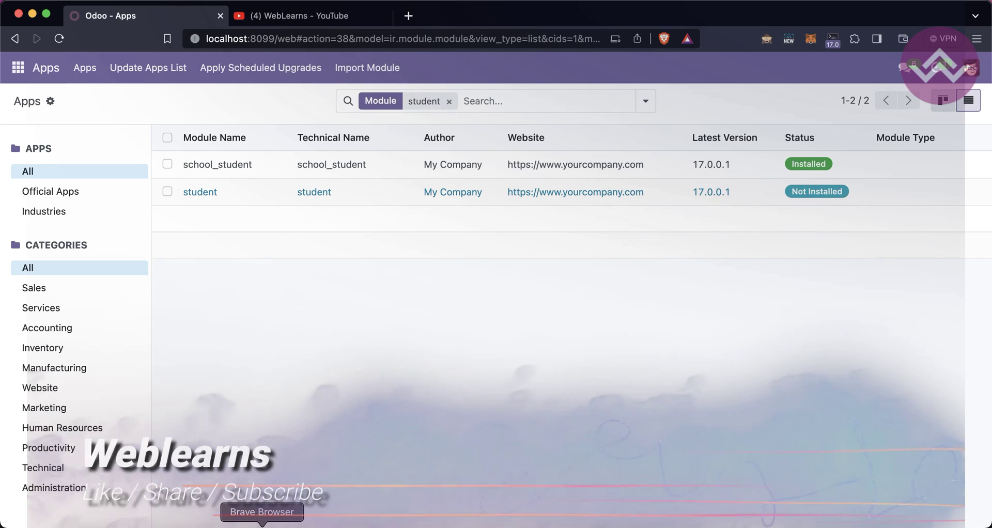